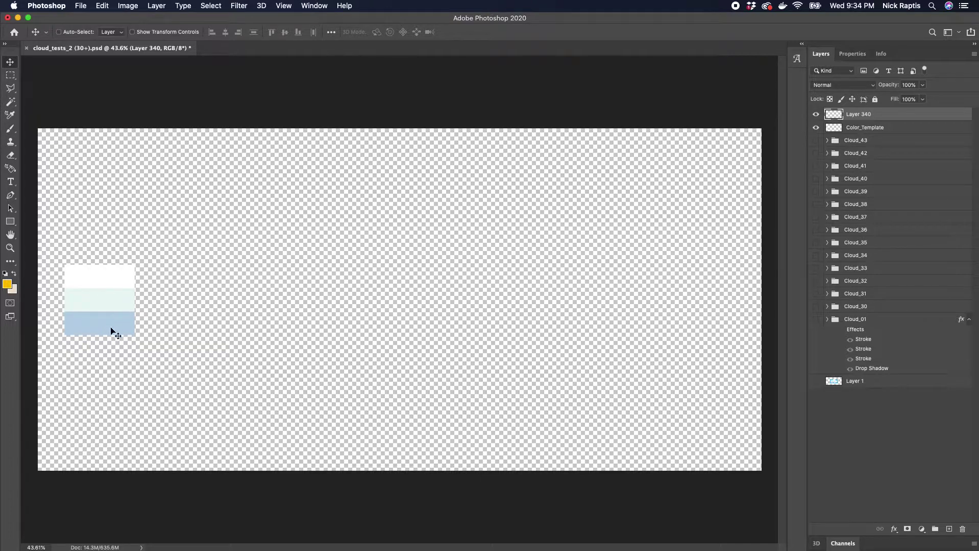
Create a layer group named Cloud_44 at the top of the layer stack and add an empty layer inside it
click(936, 529)
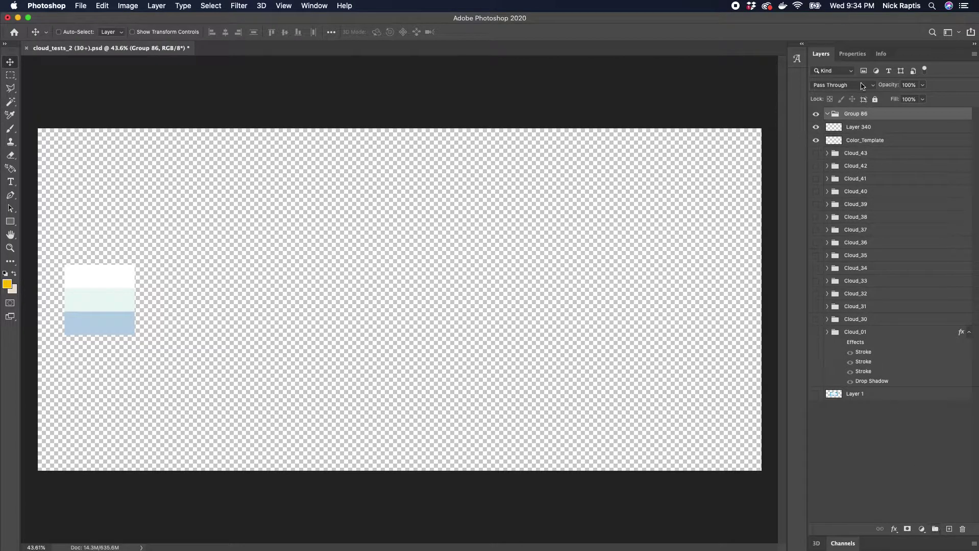
double_click(856, 114)
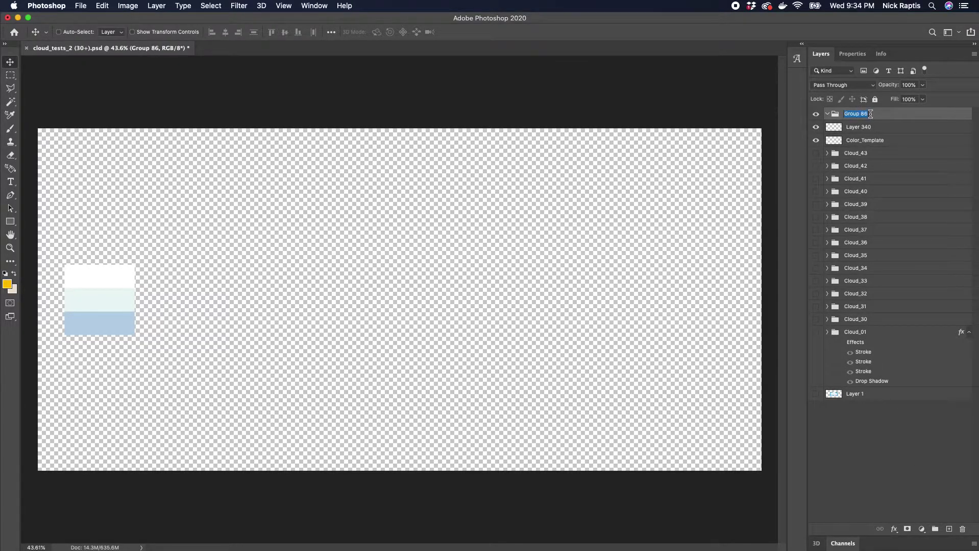
text(Cloud_44)
key(Return)
key(super+shift+n)
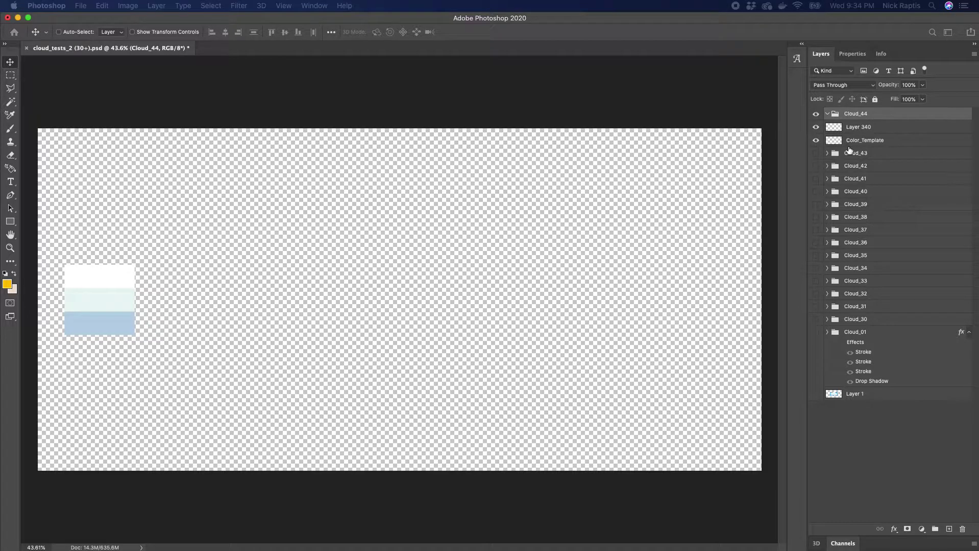
key(Return)
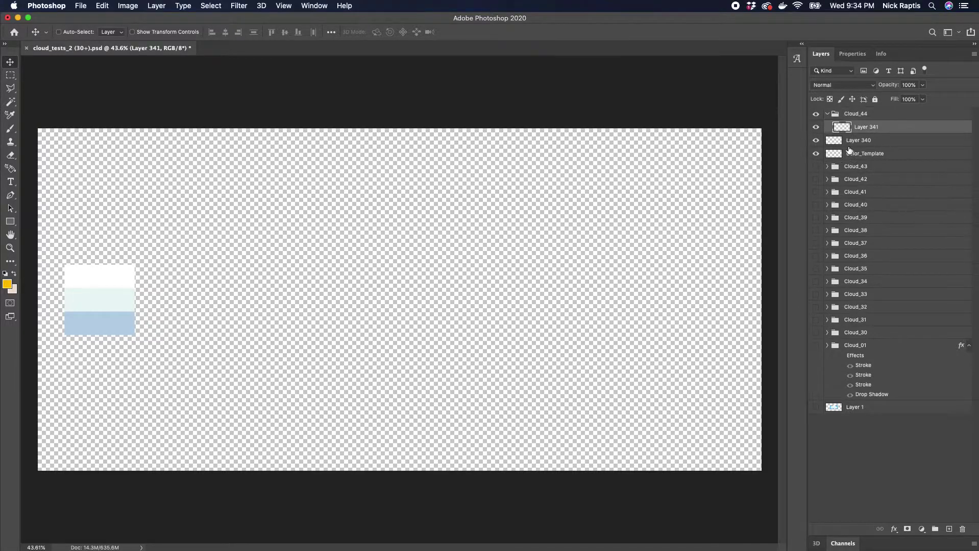
Select a wide ellipse and, apart from it, two smaller overlapping ellipses near the canvas centre with the Elliptical Marquee
drag(10, 76, 43, 89)
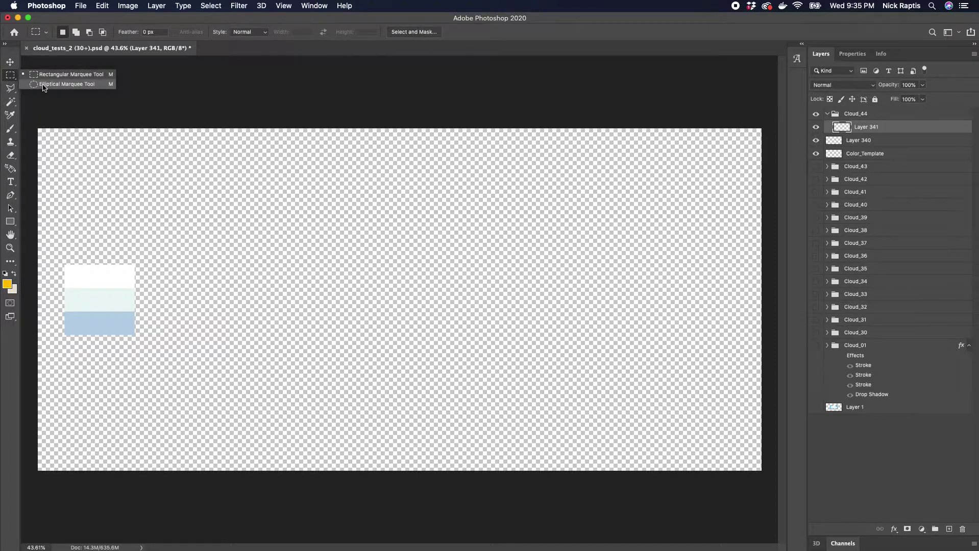
drag(43, 88, 43, 84)
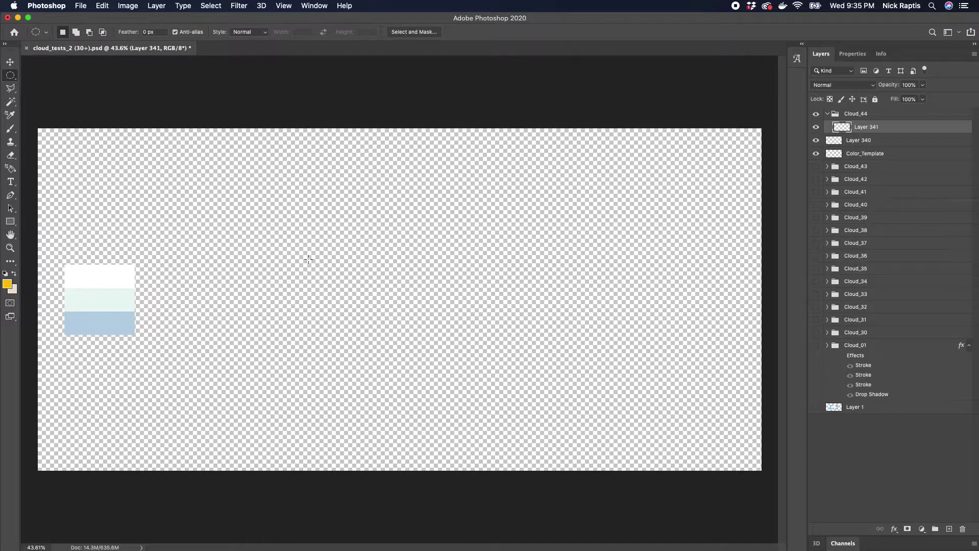
drag(311, 259, 375, 304)
key(shift)
drag(428, 232, 476, 275)
drag(403, 236, 447, 275)
key(super+z)
drag(396, 231, 438, 271)
Fill the three selected ellipses with black and clear the selection
key(shift+F5)
key(Return)
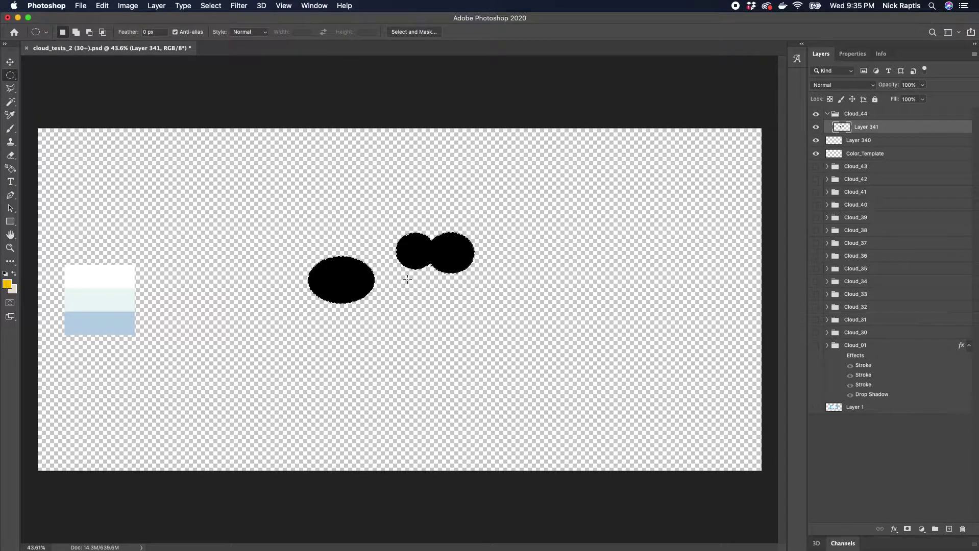
scroll(410, 277, up, 3)
right_click(395, 266)
click(406, 269)
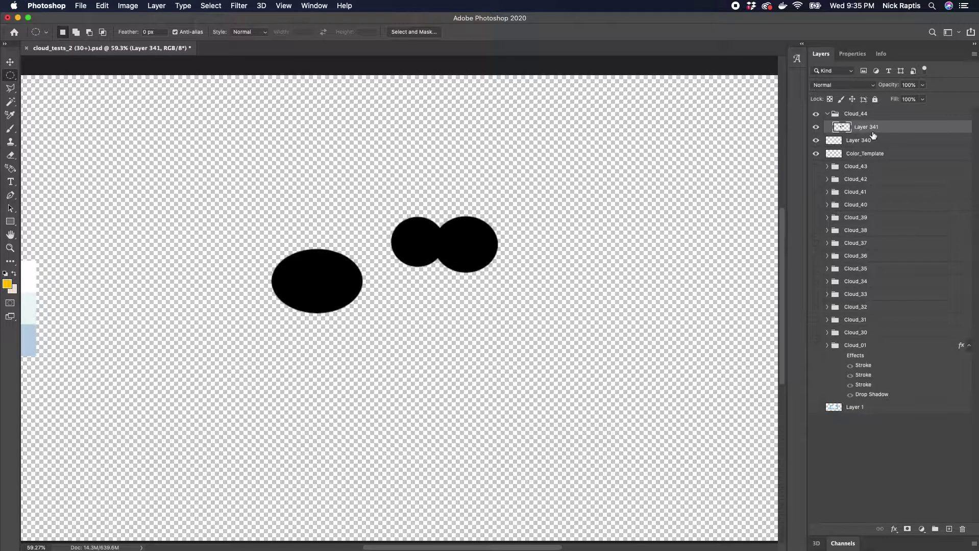
Duplicate the black ellipses onto a new layer and hide the original layer
key(super+a)
key(super+j)
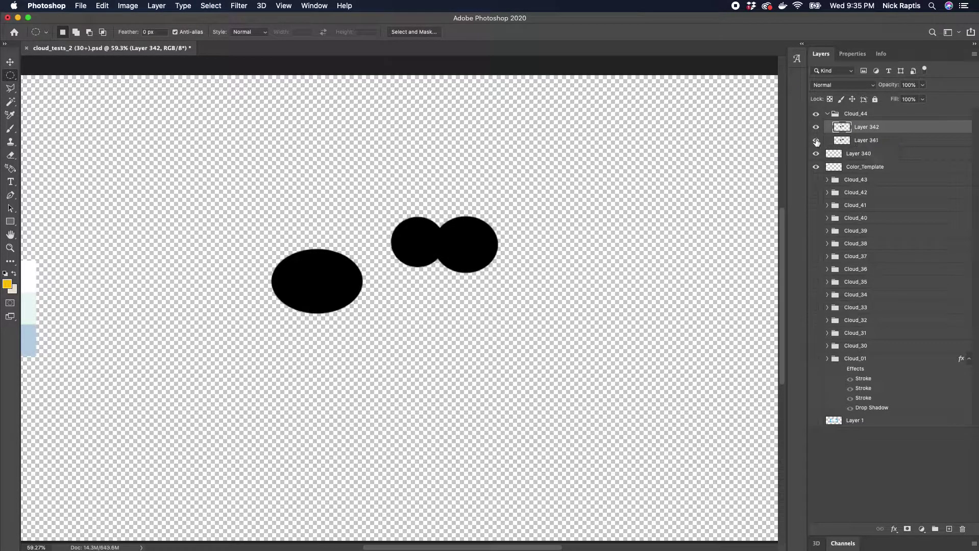
click(816, 141)
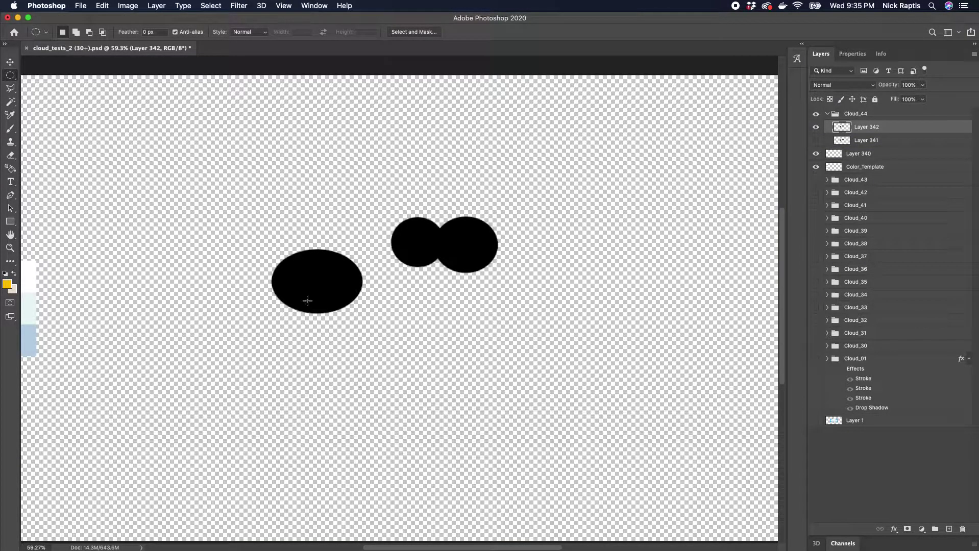
Delete an offset elliptical area from the wide black ellipse so only a thin upper crescent is left, and deselect
drag(280, 327, 368, 262)
key(Left)
key(Left)
key(Left)
key(Left)
key(Left)
key(Up)
key(Up)
key(Up)
key(Delete)
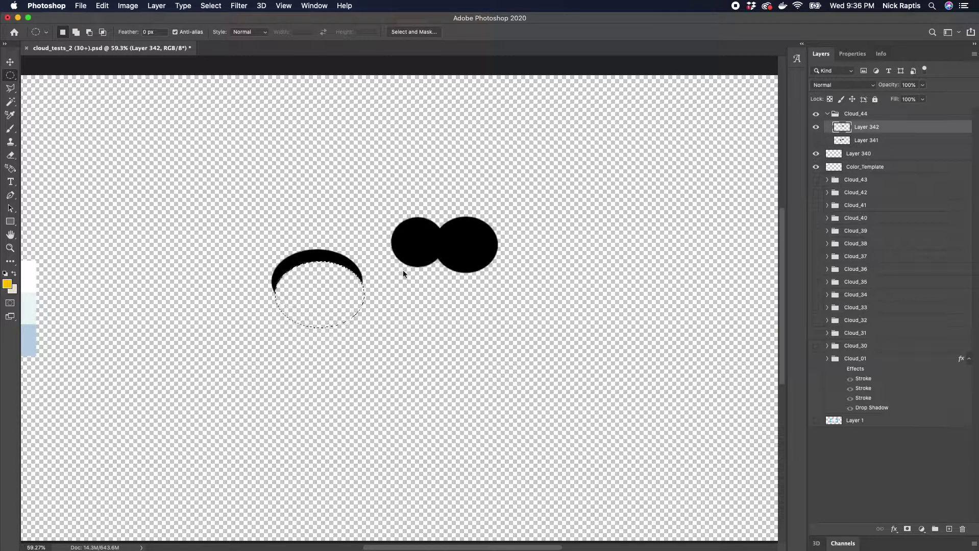
right_click(396, 256)
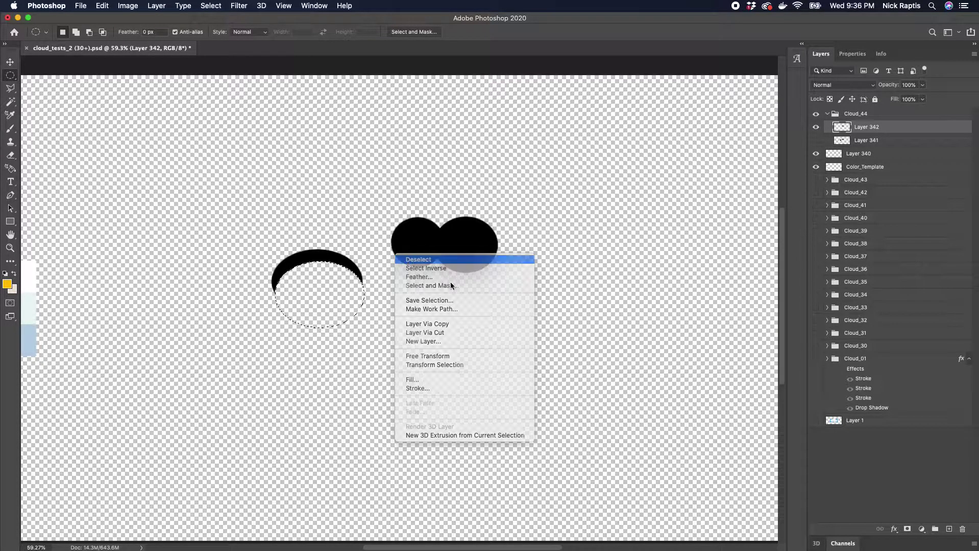
click(416, 260)
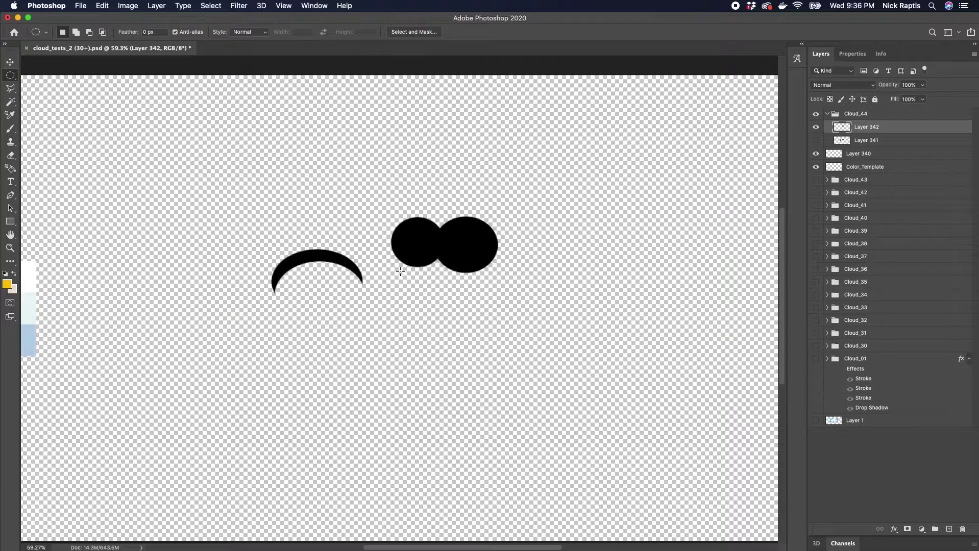
Cut an offset circular area out of the smaller black circle, leaving a crescent along its upper edge, and deselect
drag(398, 271, 444, 229)
key(Delete)
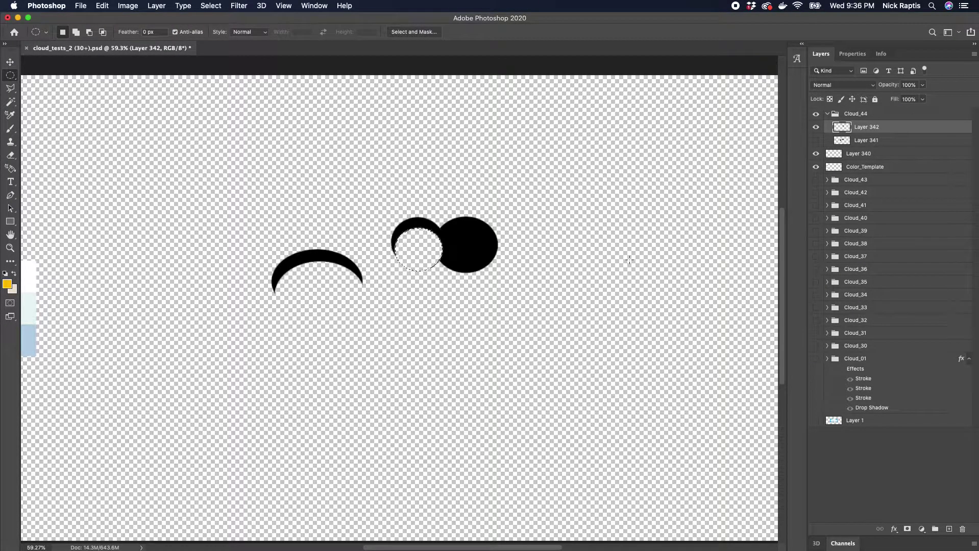
right_click(465, 236)
click(477, 238)
Cut an offset elliptical area out of the remaining black circle to leave its upper crescent, and deselect
drag(429, 289, 498, 234)
key(Right)
key(Right)
key(Right)
key(Up)
key(Up)
key(Up)
key(Delete)
right_click(447, 240)
click(464, 249)
Apply a Color Overlay to the crescent layer, sampling white from the upper swatch of the colour template
scroll(408, 273, down, 5)
scroll(408, 273, up, 3)
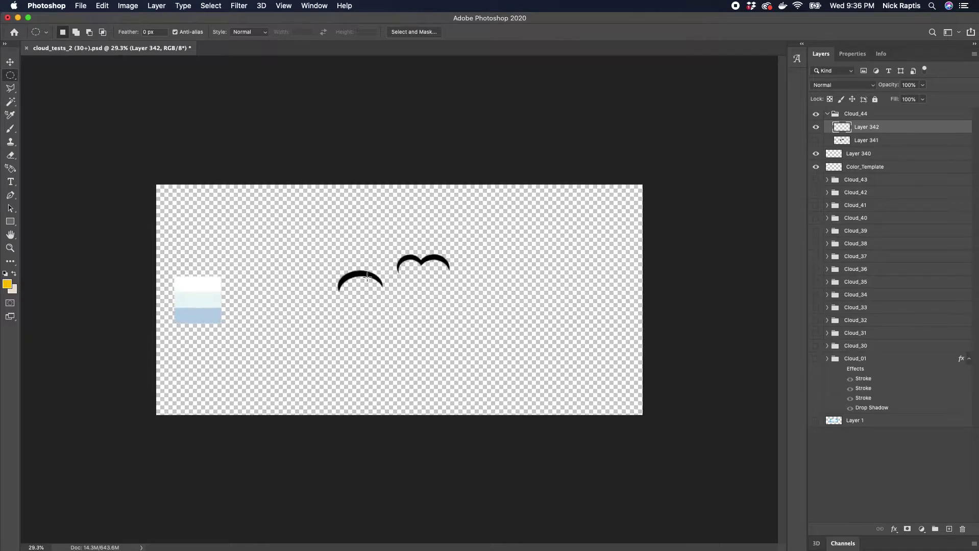
right_click(866, 127)
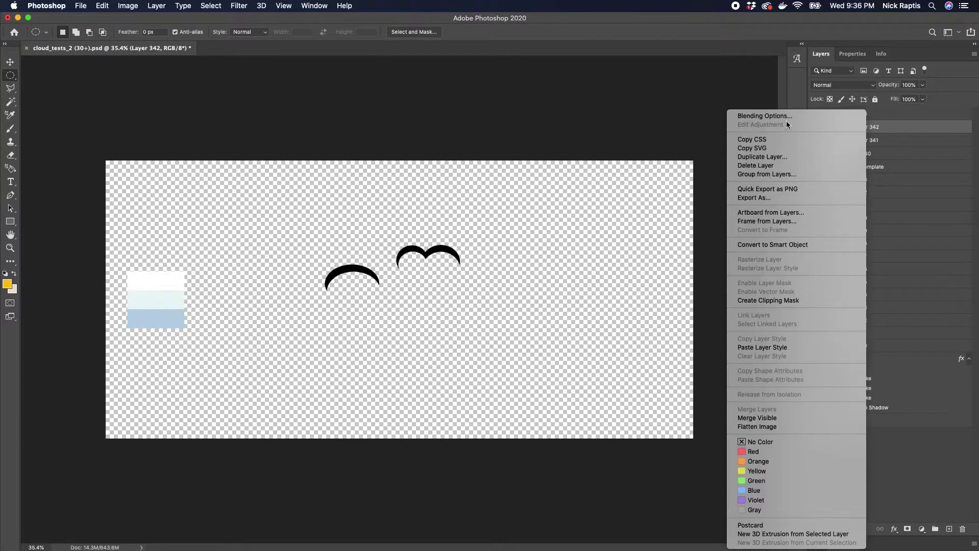
key(Escape)
key(h)
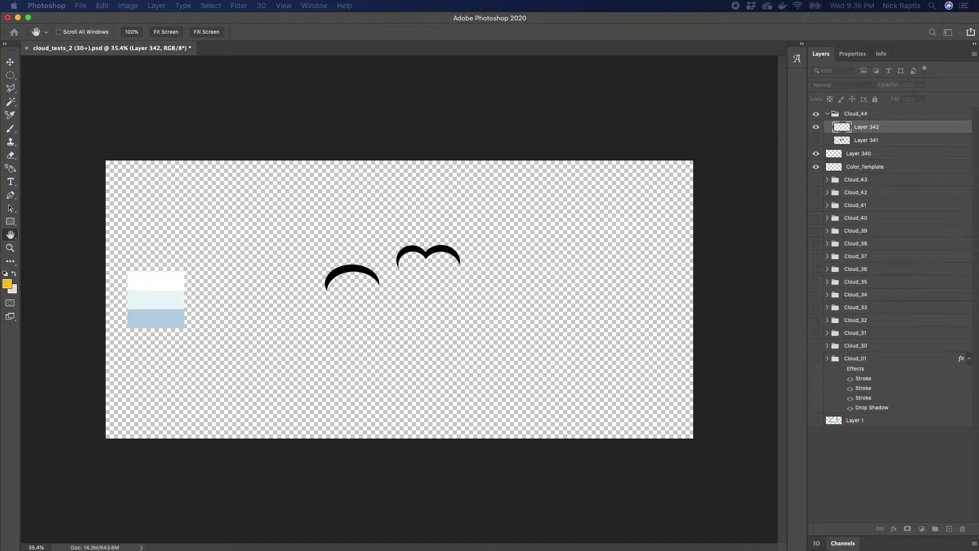
key(i)
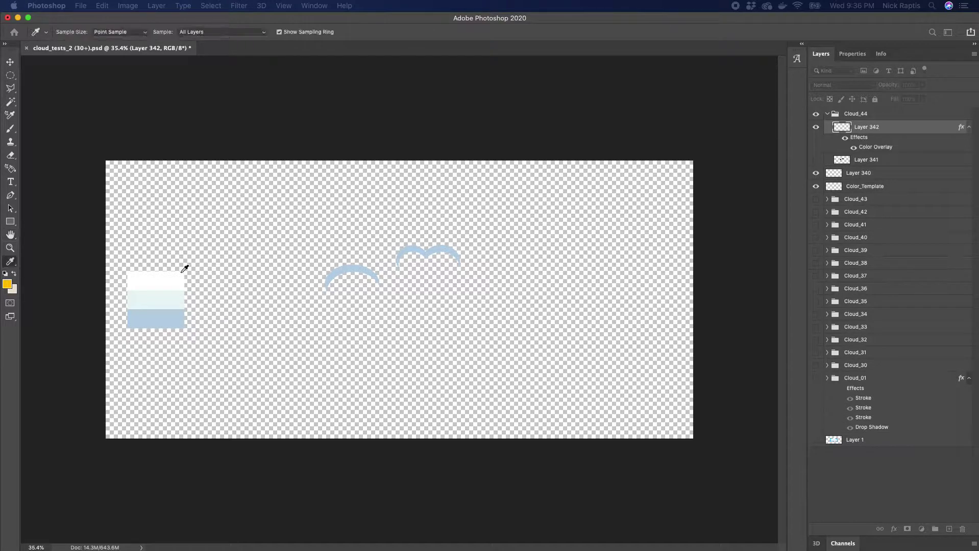
click(166, 281)
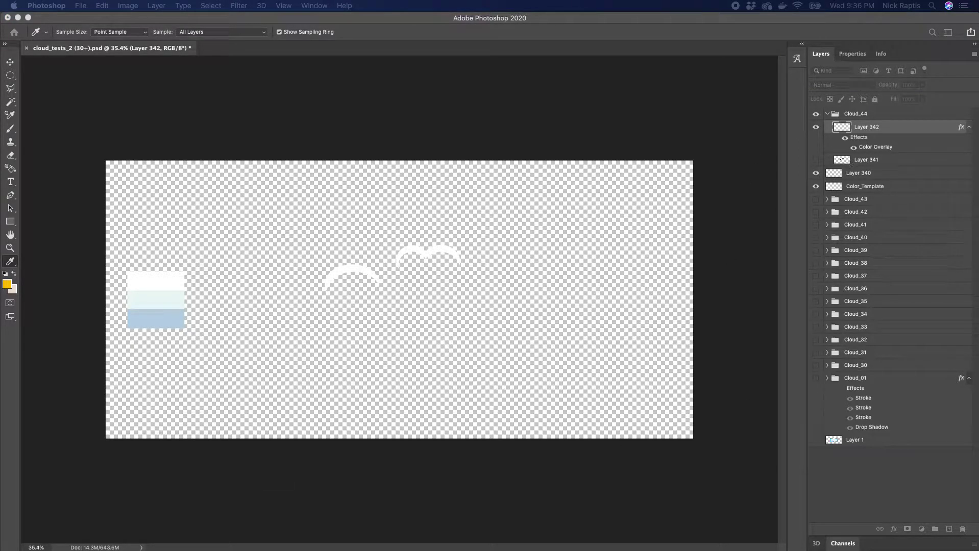
key(Return)
key(Return)
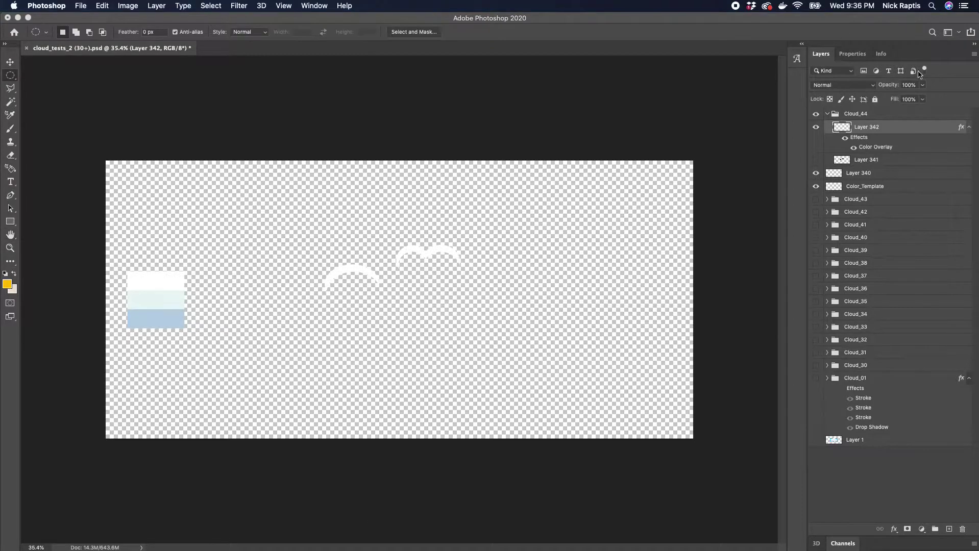
Show the full ellipse layer and apply a Color Overlay sampled from the template's pale mint swatch
click(850, 161)
click(815, 160)
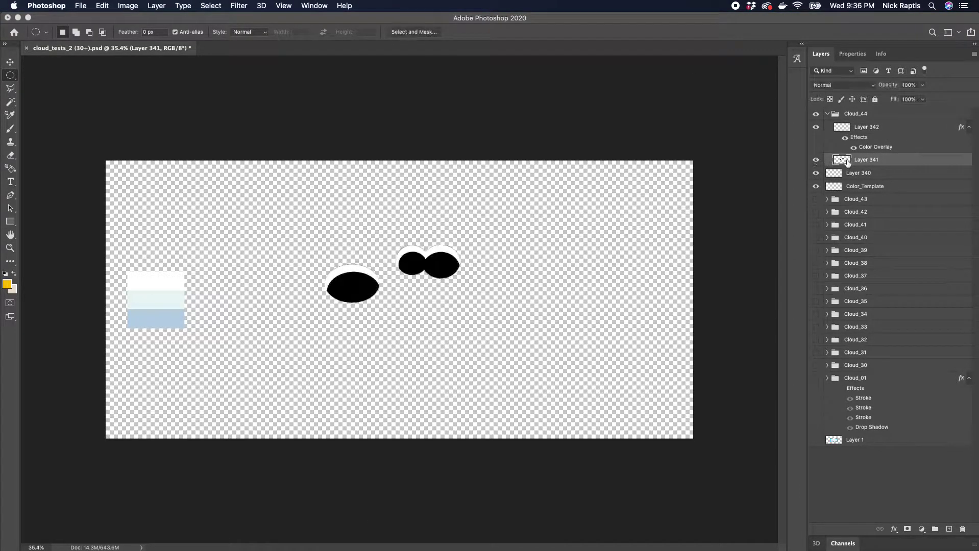
right_click(849, 160)
click(892, 166)
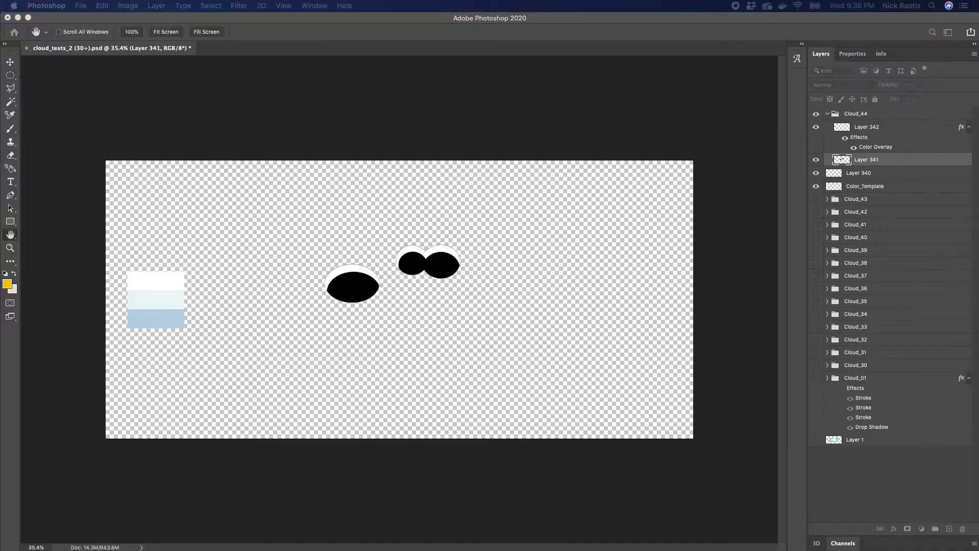
key(i)
click(162, 299)
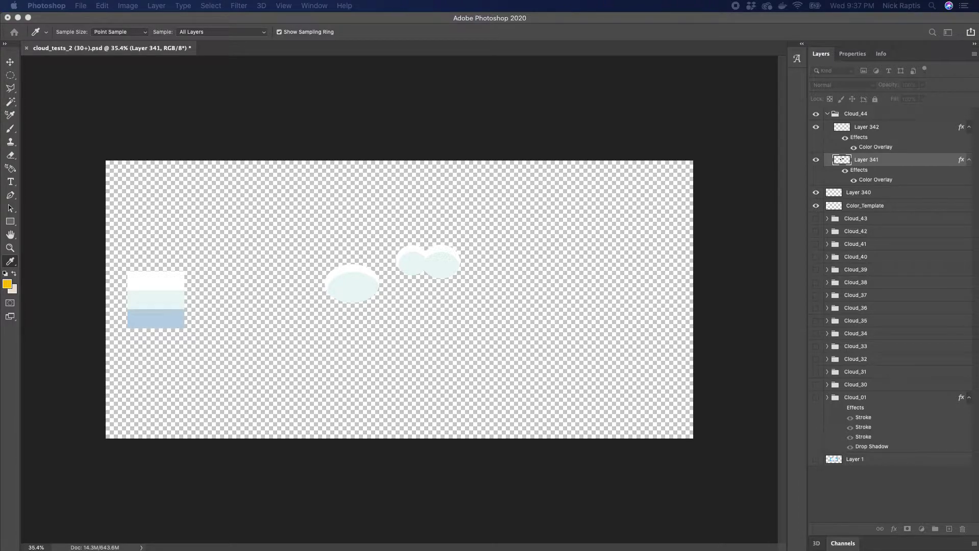
key(h)
scroll(382, 301, up, 3)
scroll(392, 282, up, 1)
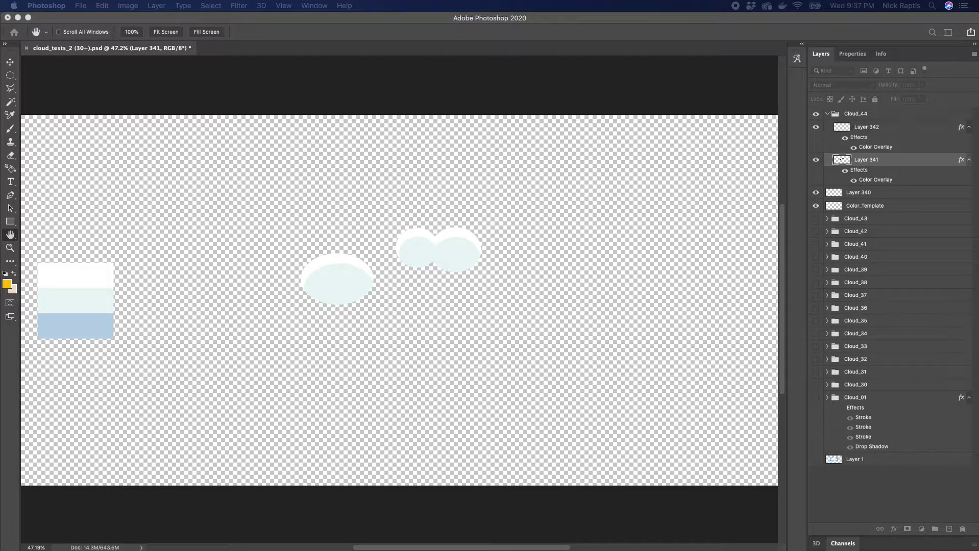
key(m)
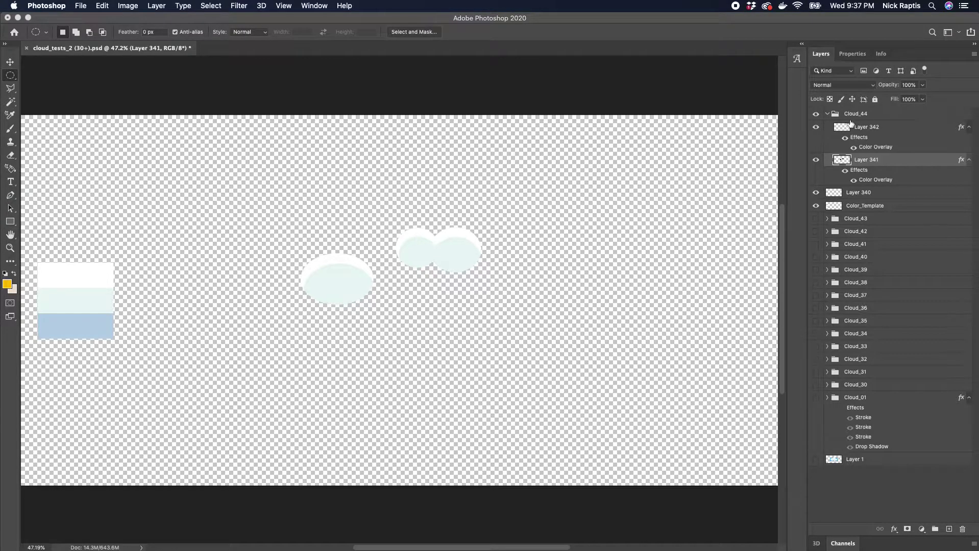
Group the crescent and ellipse layers together and add an empty layer above that group inside Cloud_44
shift+click(826, 126)
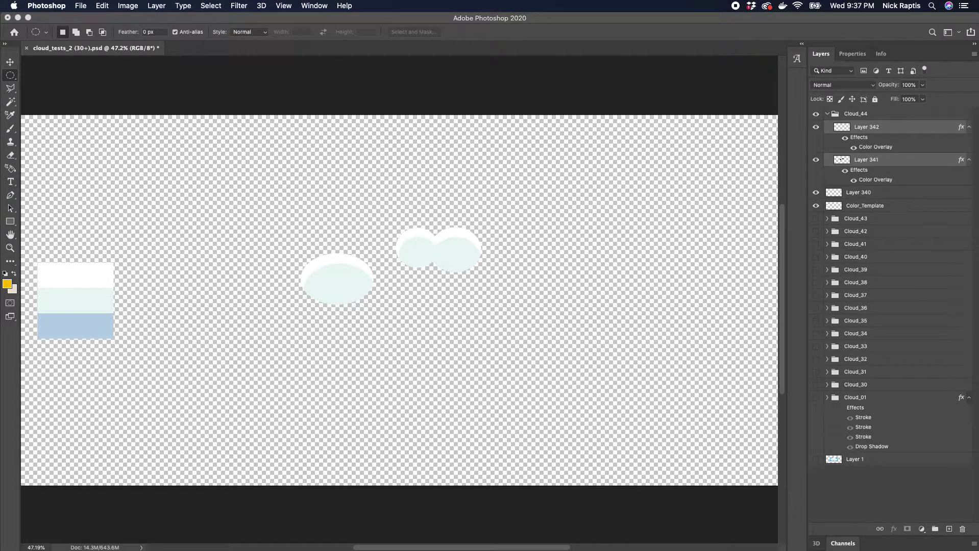
click(935, 529)
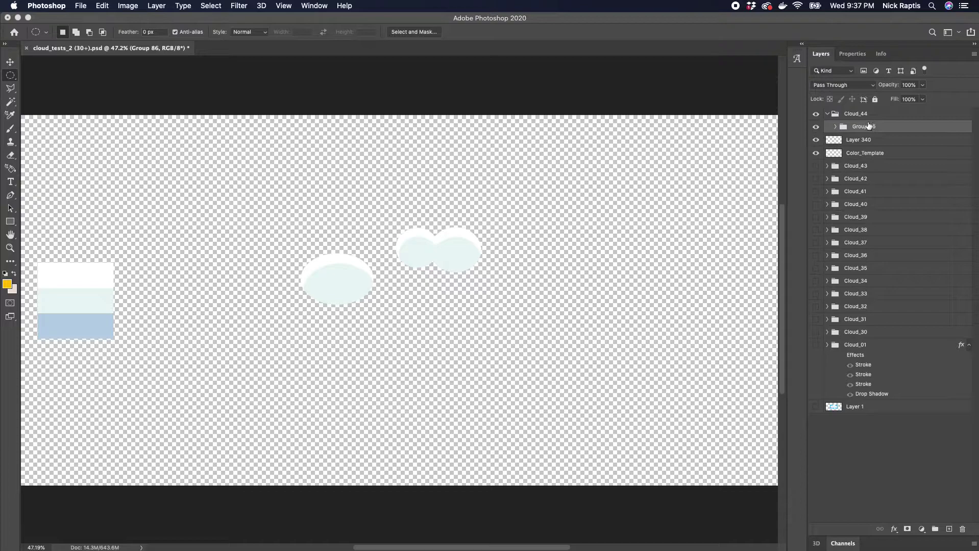
key(shift+super+n)
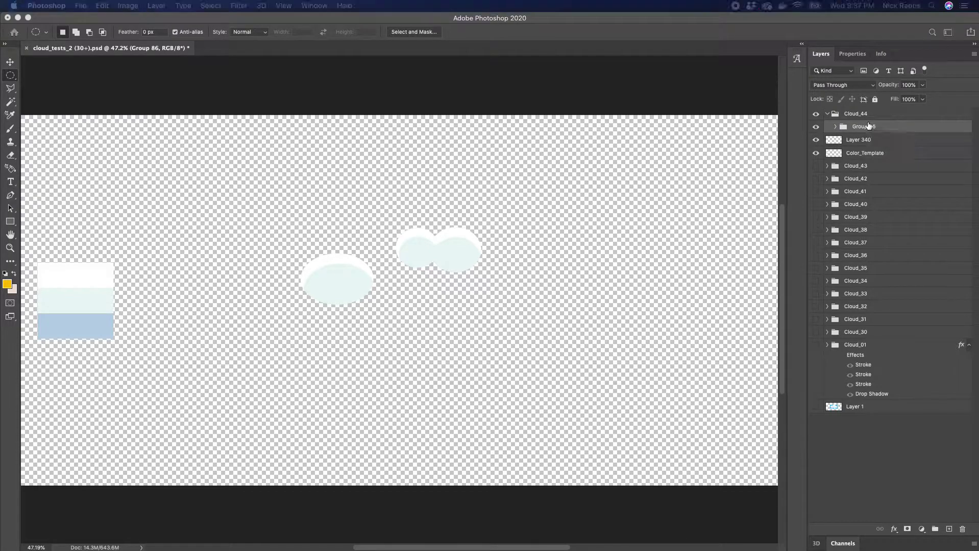
key(Return)
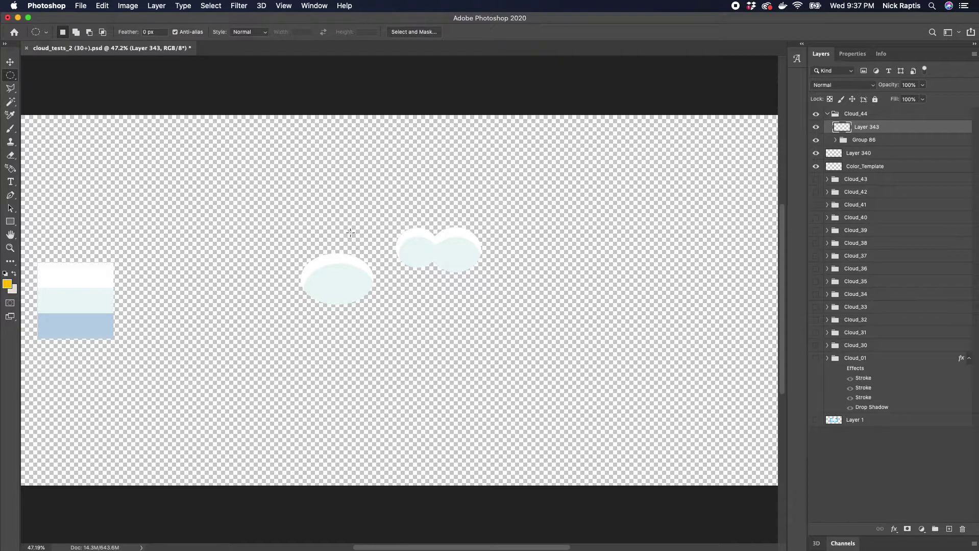
Select two ellipses overlapping the right sides of the existing cloud puffs and fill them with black on the new layer
drag(347, 229, 413, 286)
key(shift)
drag(465, 237, 532, 278)
key(i)
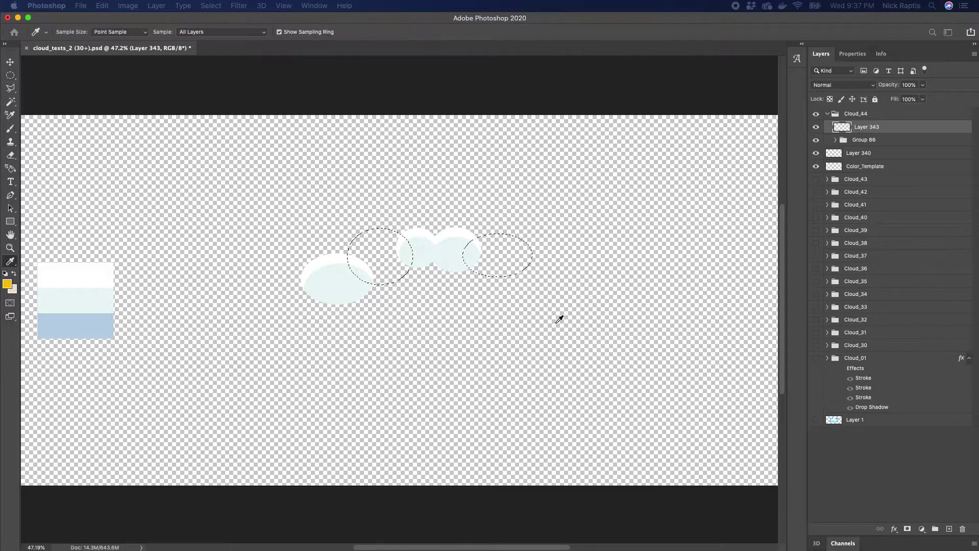
key(m)
key(alt+BackSpace)
Duplicate the two new black ellipses onto their own layer and hide the layer they came from
key(super+a)
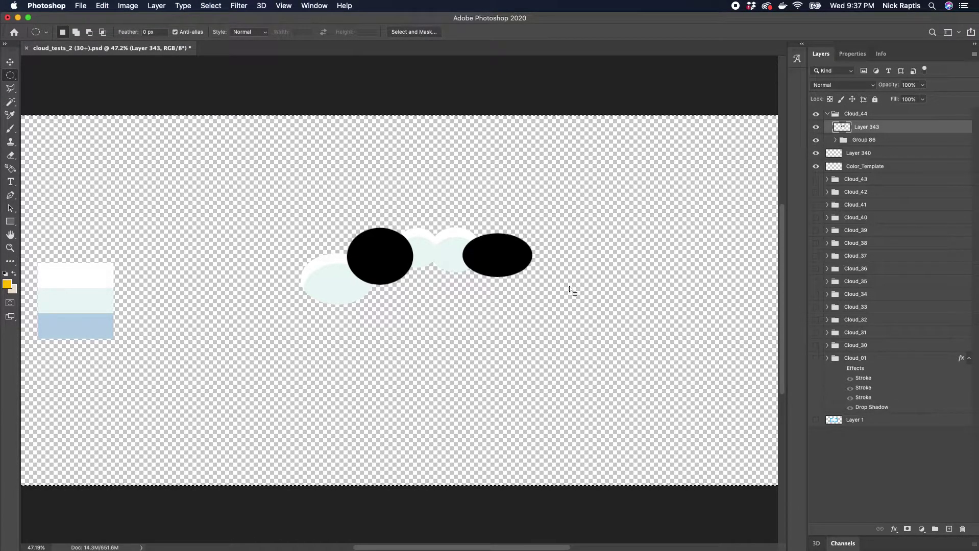
key(super+j)
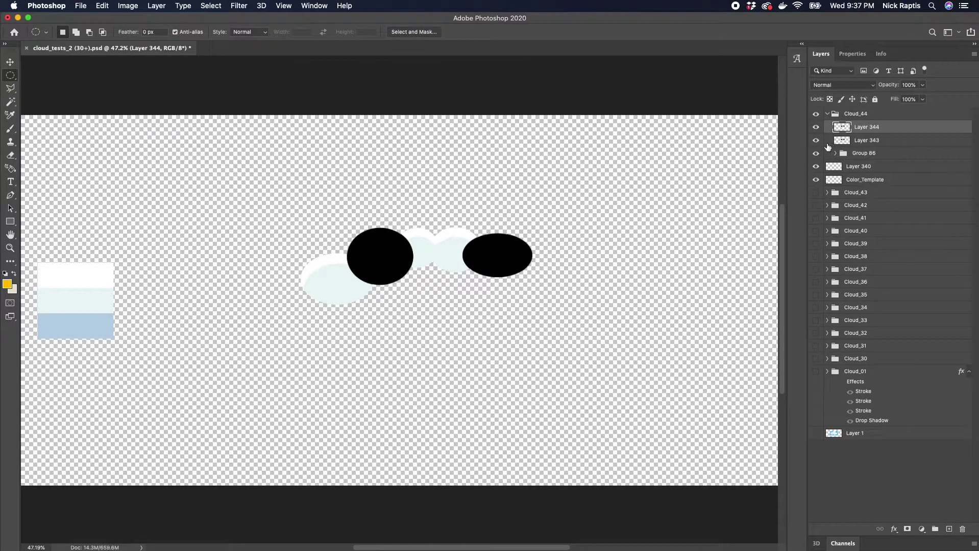
click(816, 141)
Delete an offset circular area from the rounder black ellipse to form a tall upper crescent, and deselect
scroll(539, 203, up, 5)
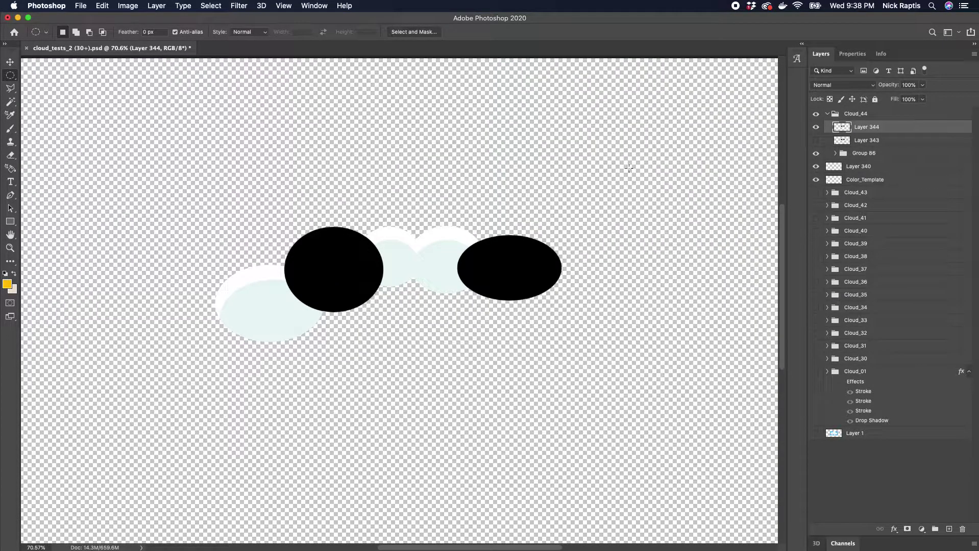
drag(298, 237, 376, 315)
key(Delete)
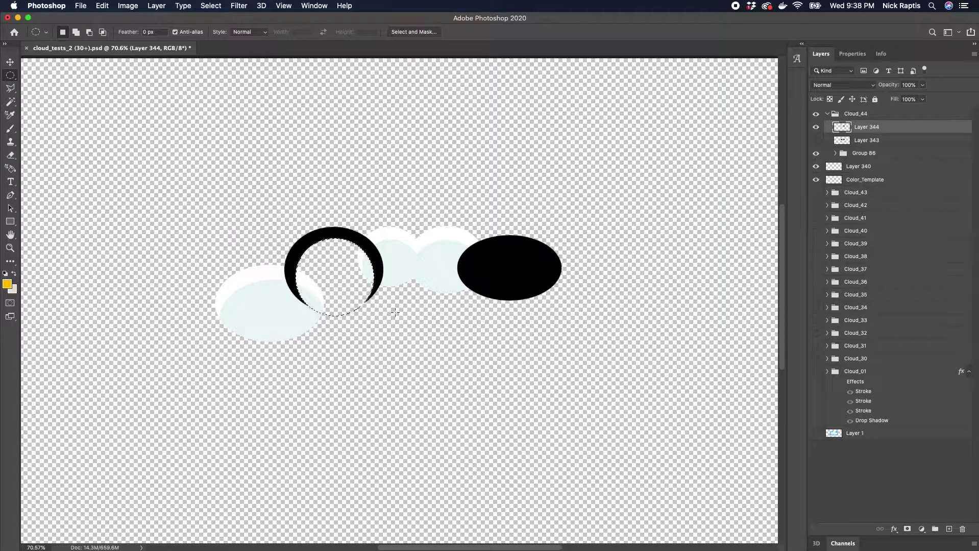
right_click(342, 266)
click(358, 271)
Delete an offset elliptical area from the flatter black ellipse to leave its upper crescent, and deselect
drag(455, 310, 560, 246)
key(Delete)
right_click(551, 265)
click(568, 268)
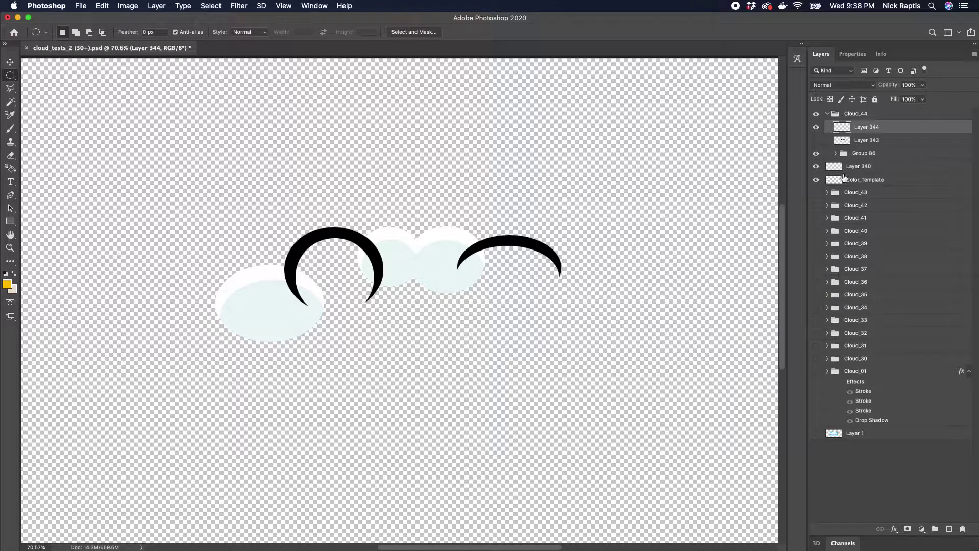
Apply a Color Overlay to the two crescents on Layer 344, using the white sampled from the existing cloud highlight
right_click(860, 126)
click(781, 114)
key(space)
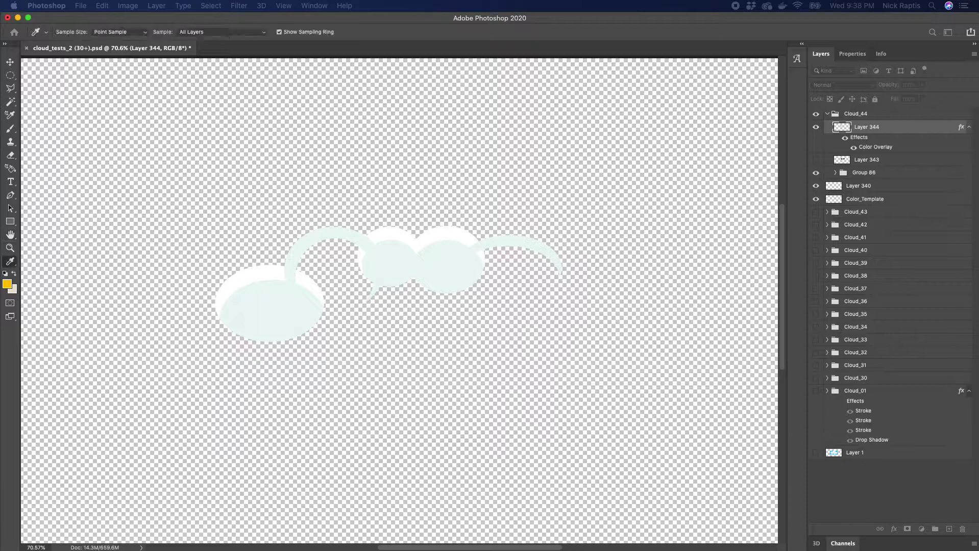
click(254, 276)
key(space)
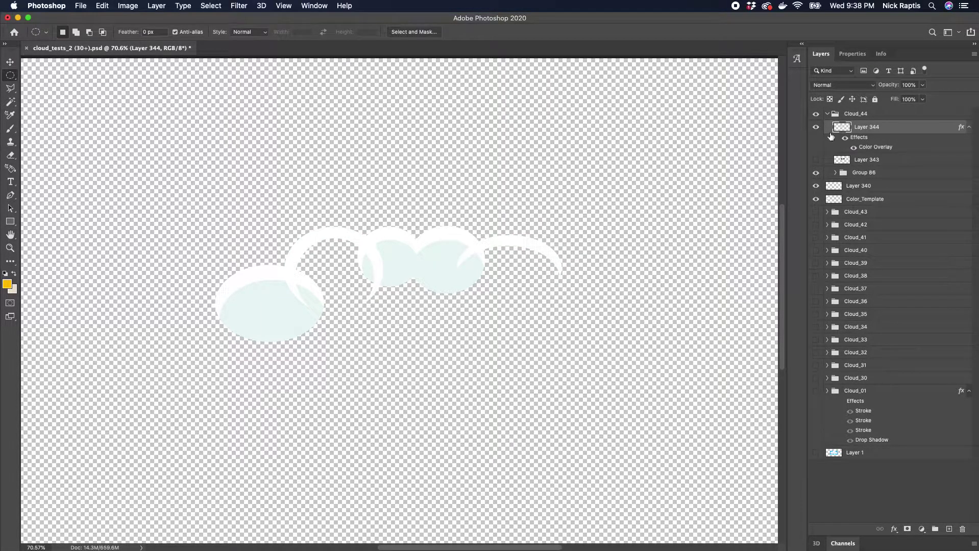
Show Layer 343 and apply a Color Overlay to its ellipses, using the pale mint sampled from the cloud body
click(815, 161)
right_click(862, 160)
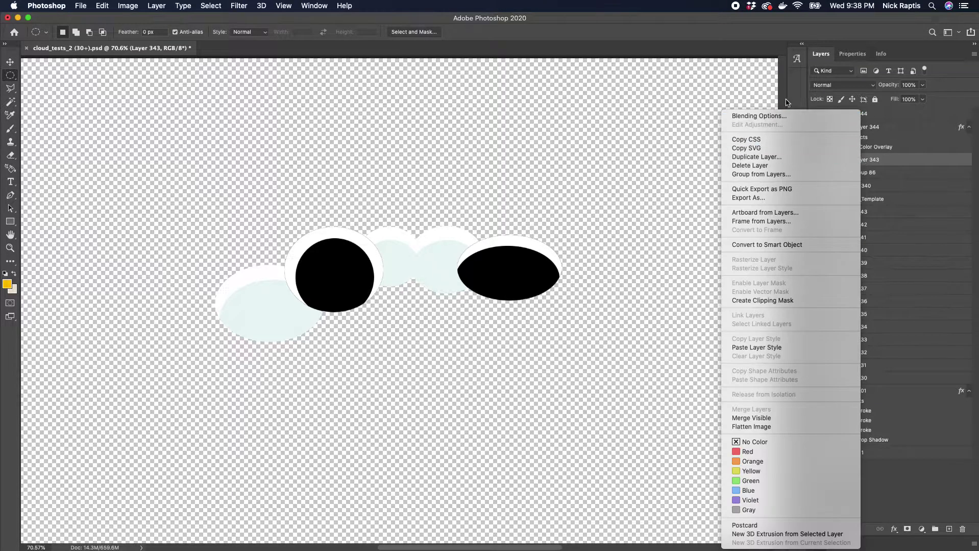
key(Escape)
key(space)
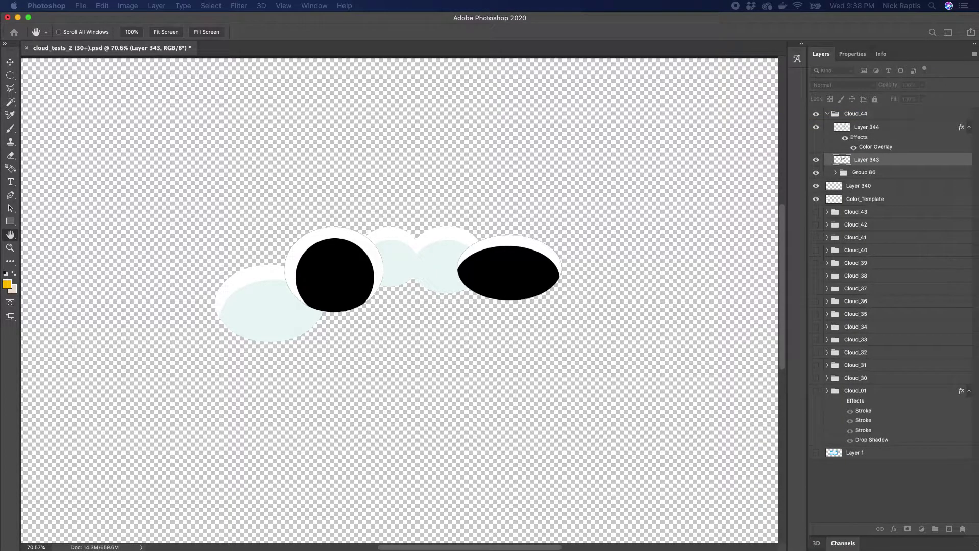
click(342, 313)
click(343, 313)
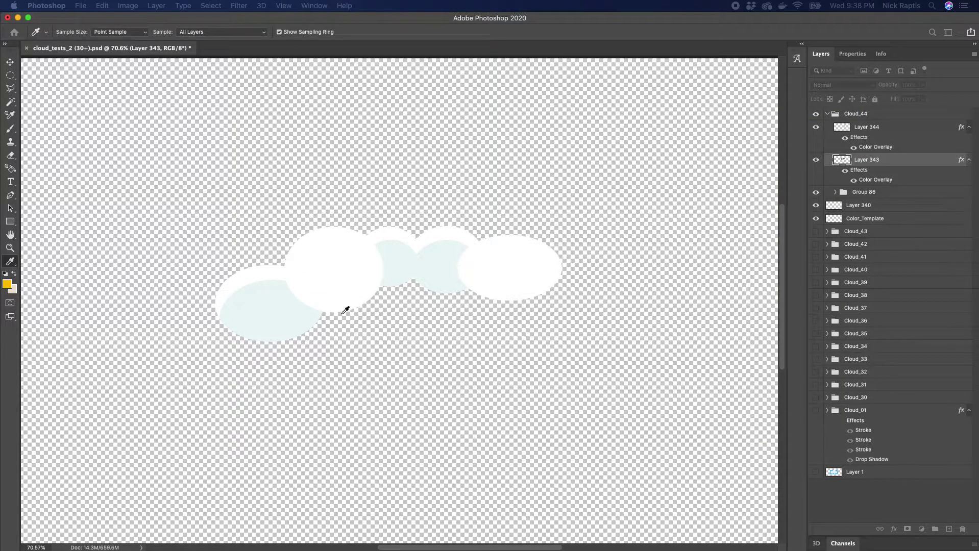
click(259, 315)
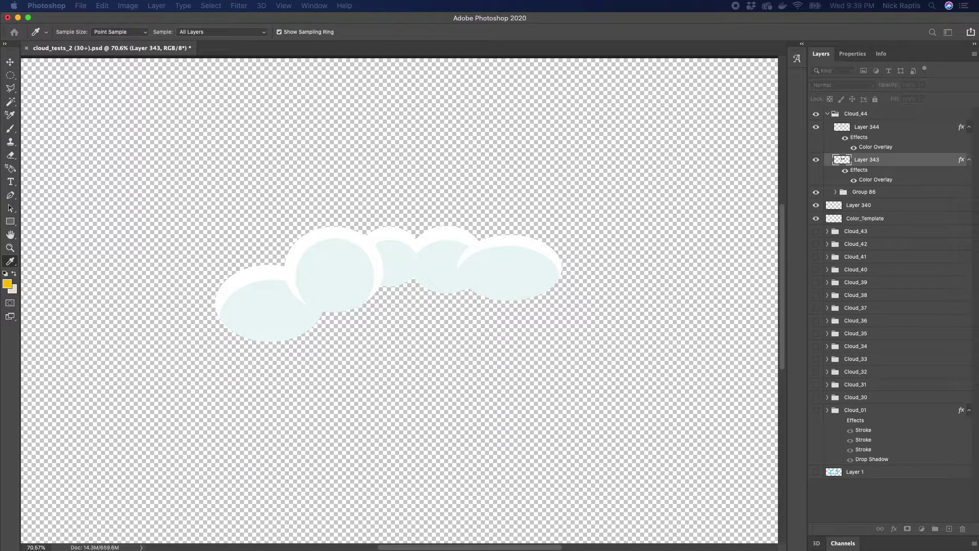
key(space)
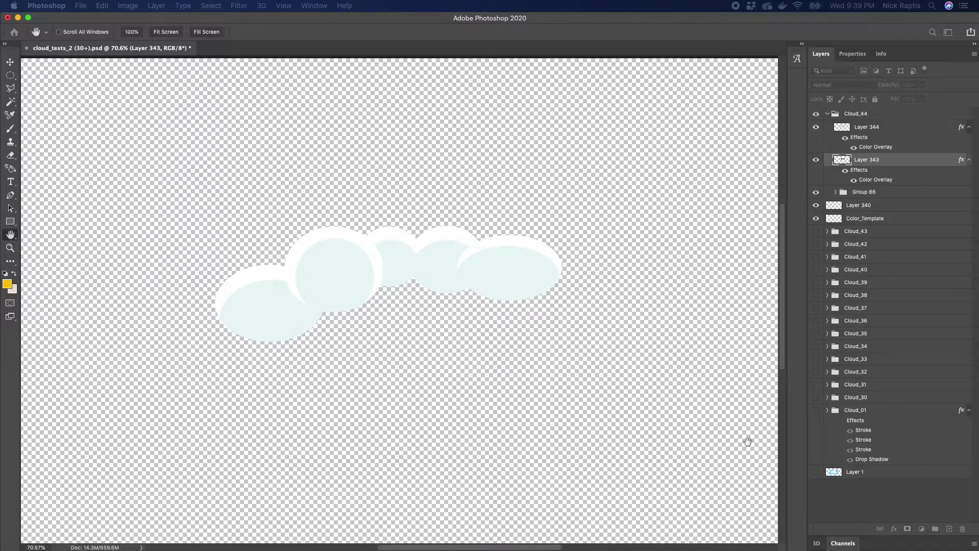
Group Layer 344 with Layer 343, and move Group 86 above the new group
click(886, 83)
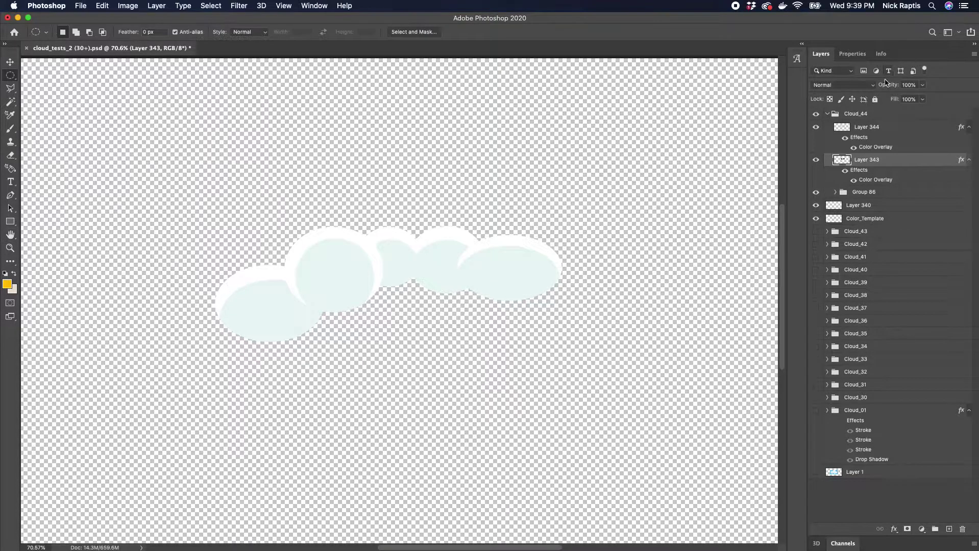
shift+click(856, 129)
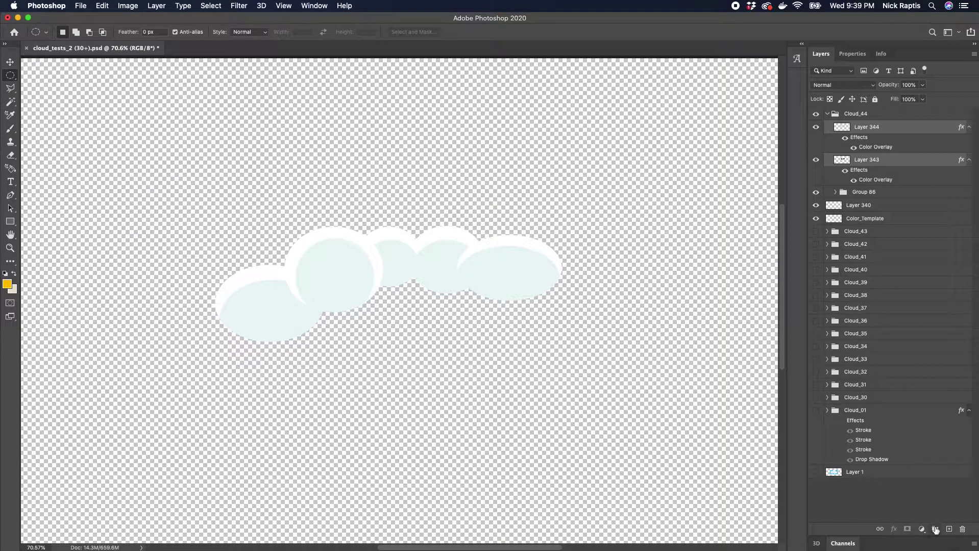
click(935, 529)
click(837, 142)
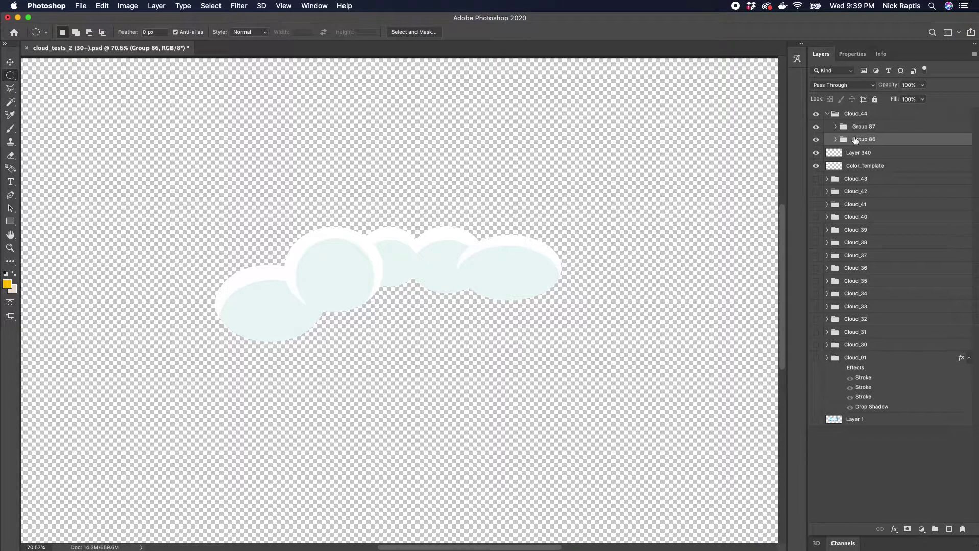
drag(855, 141, 865, 123)
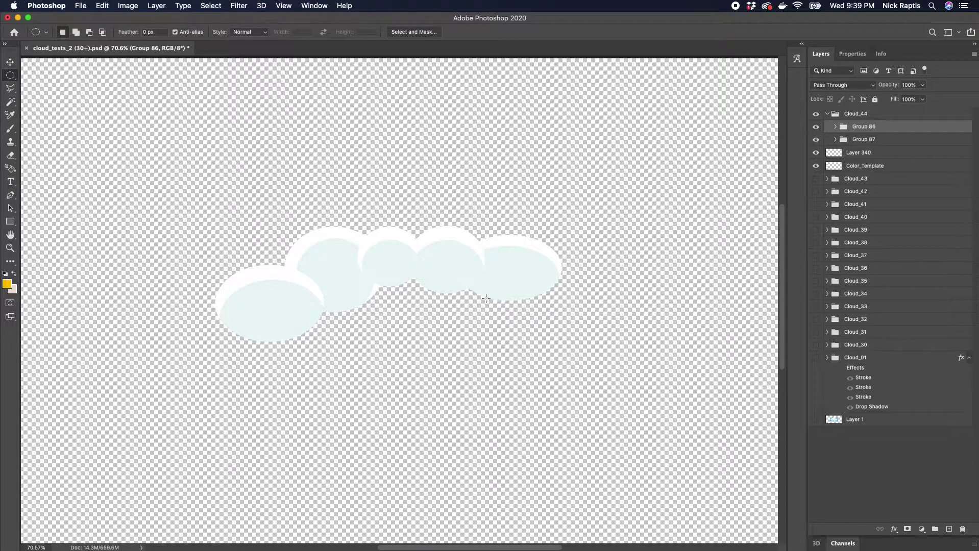
Expand Group 86 and hide Layer 341's effects to inspect the puff edges up close
click(815, 127)
click(815, 127)
click(834, 127)
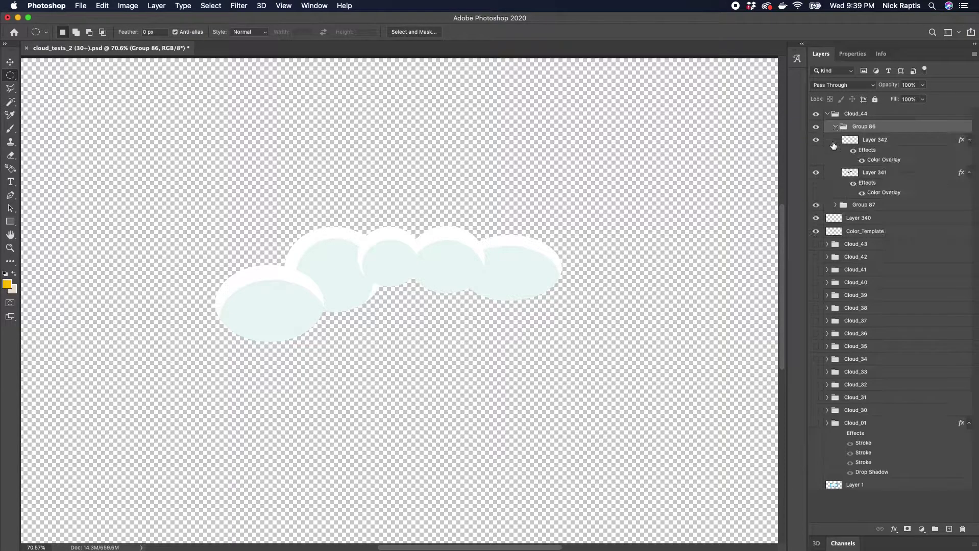
scroll(367, 233, up, 5)
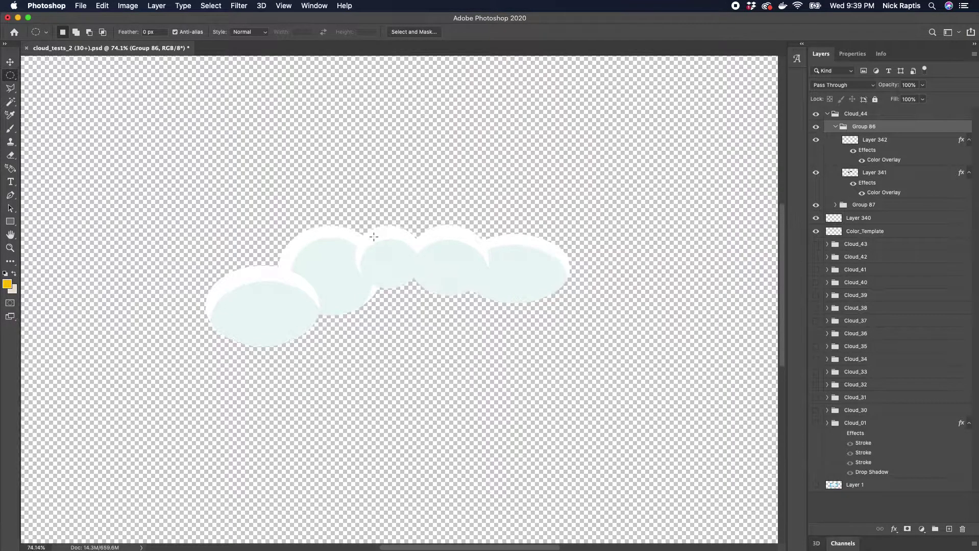
scroll(360, 237, up, 1)
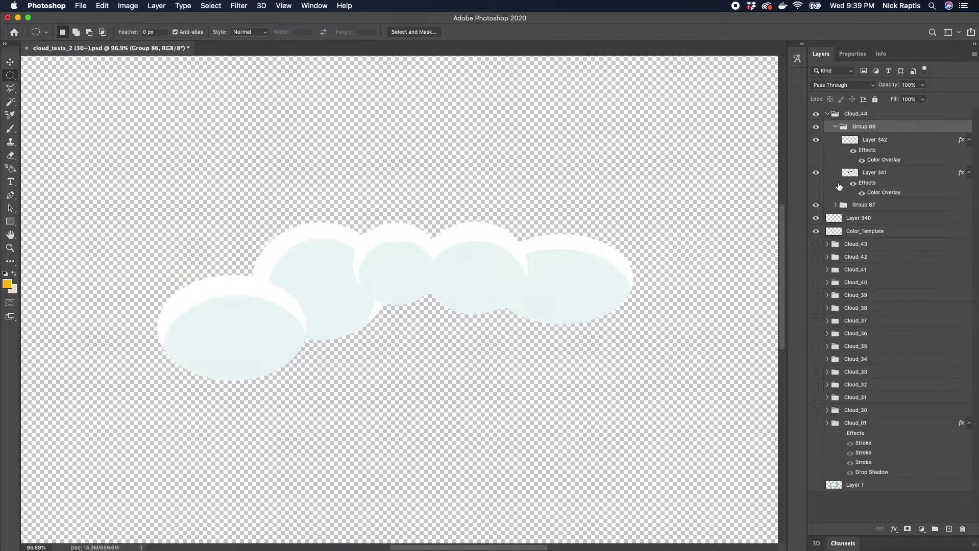
click(854, 185)
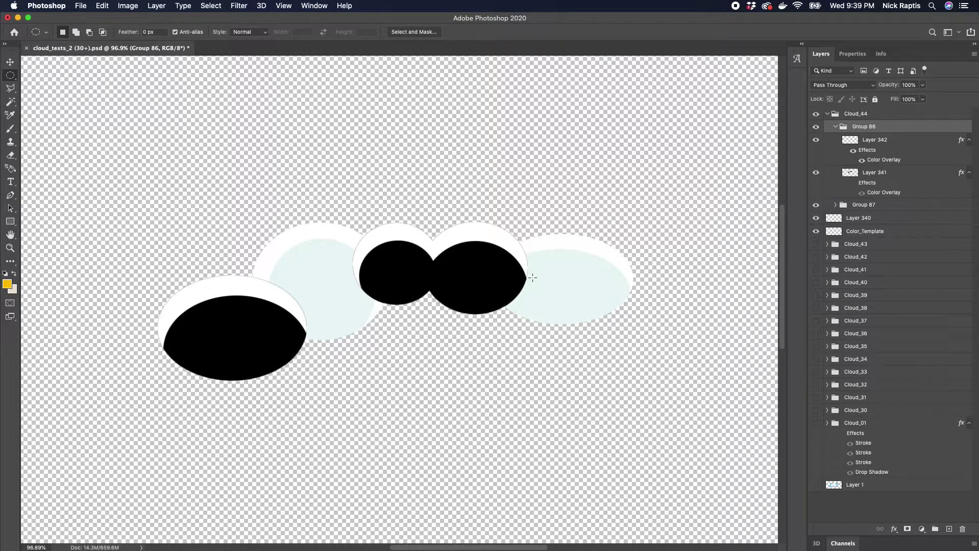
scroll(472, 141, up, 10)
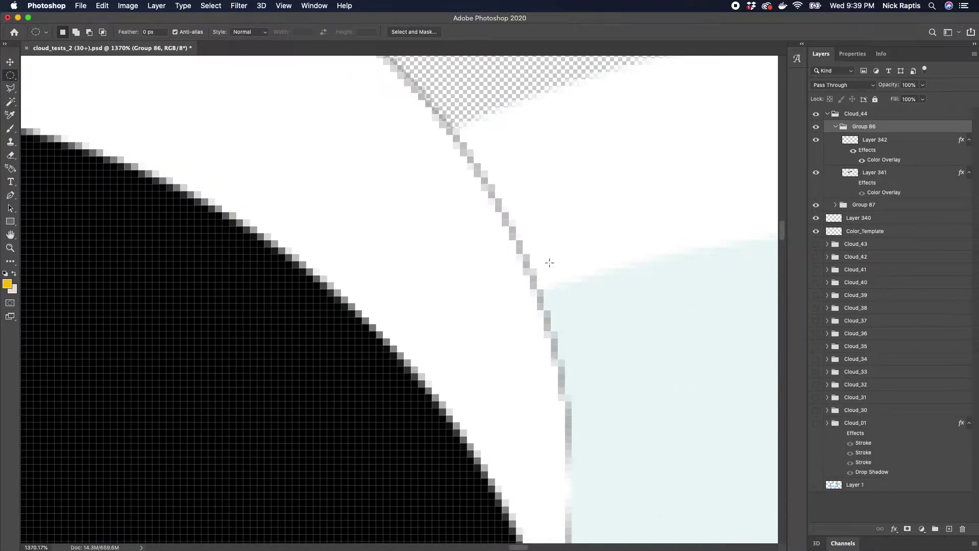
Lasso the three spots where Layer 341's puffs meet the rear puffs, clear their dark edge pixels, deselect, and show the layer's effects again
click(10, 89)
scroll(564, 251, down, 6)
scroll(564, 251, down, 3)
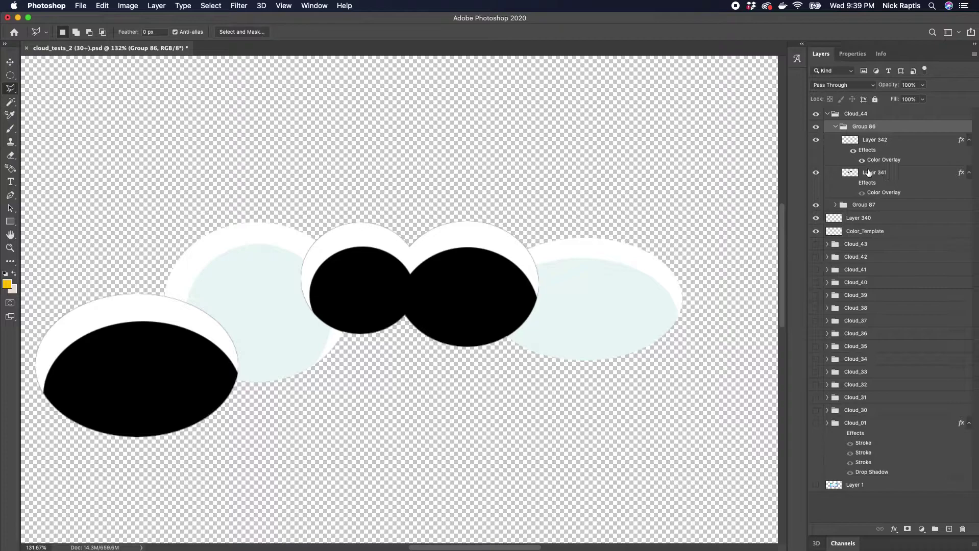
click(883, 175)
click(148, 278)
click(162, 305)
click(190, 315)
click(200, 301)
click(176, 274)
click(149, 272)
shift+click(317, 223)
click(322, 248)
click(312, 263)
click(285, 268)
click(296, 224)
click(317, 223)
click(528, 230)
click(521, 251)
click(546, 273)
double_click(555, 237)
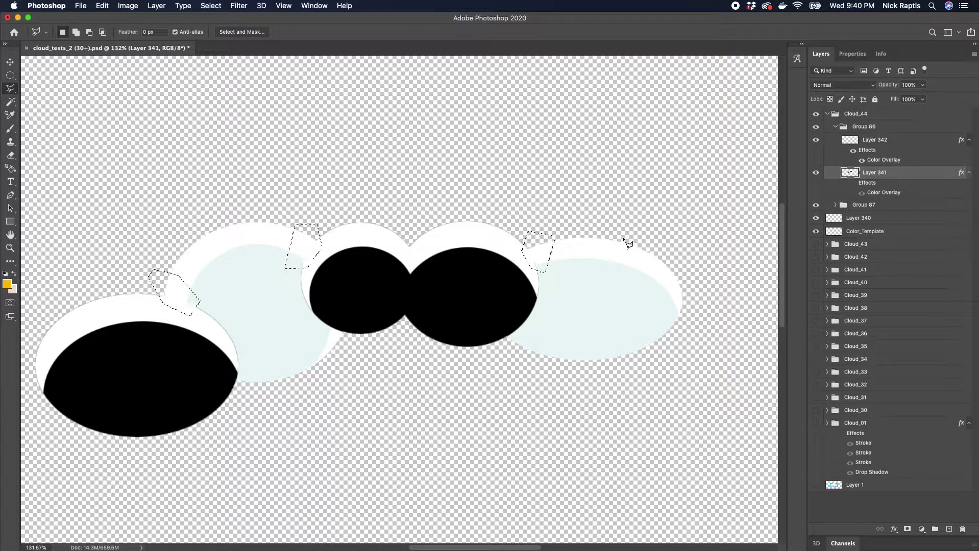
right_click(368, 249)
click(373, 253)
click(852, 183)
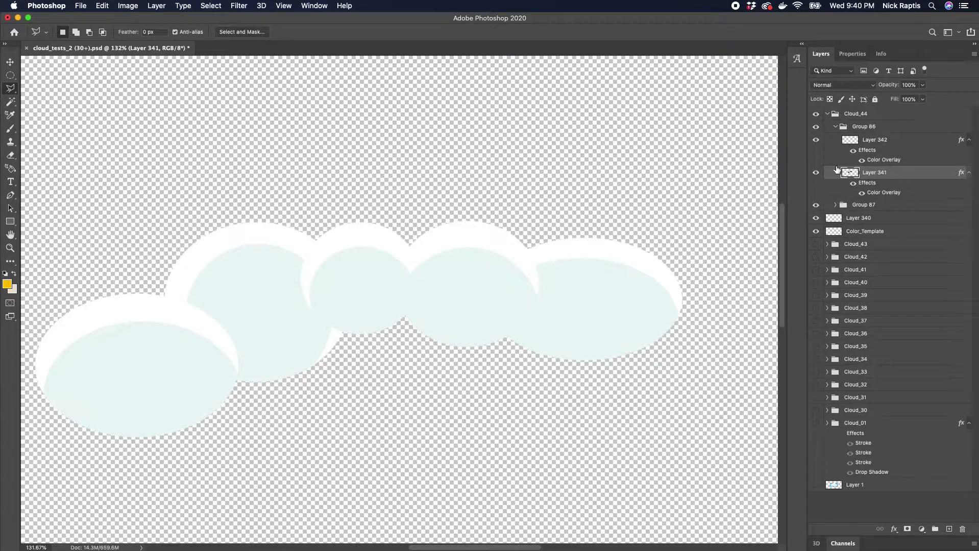
Toggle the layers and groups in Cloud_44 to check which cloud parts Group 86 and Group 87 contain
click(816, 141)
click(816, 141)
click(817, 173)
click(816, 174)
click(836, 128)
click(816, 141)
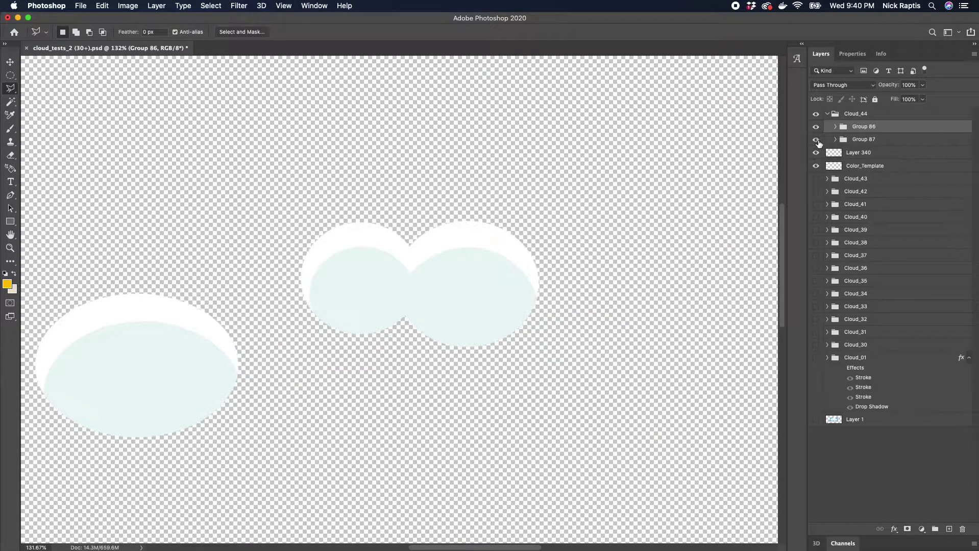
click(836, 140)
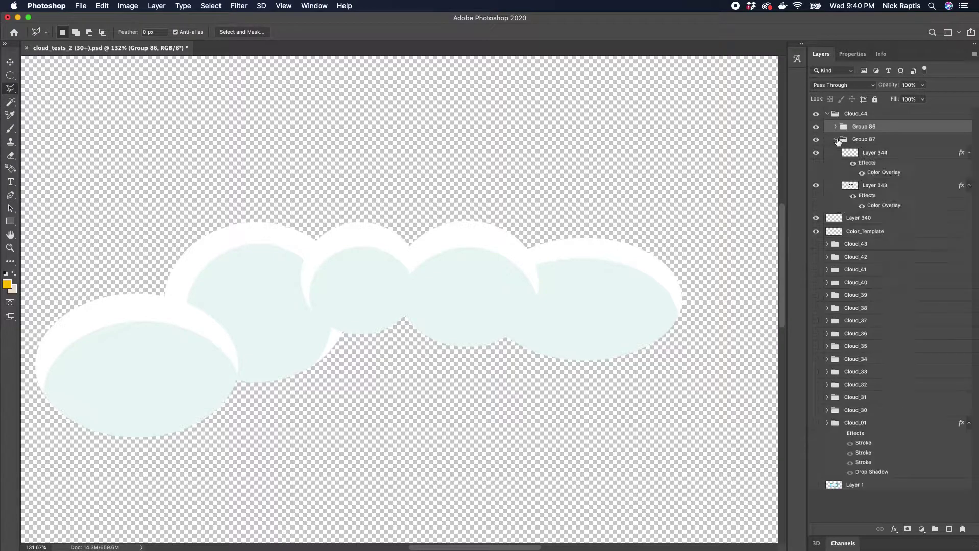
click(816, 153)
Lasso and delete the white crescent tip protruding below the rear round puff on Layer 344, and deselect
click(857, 152)
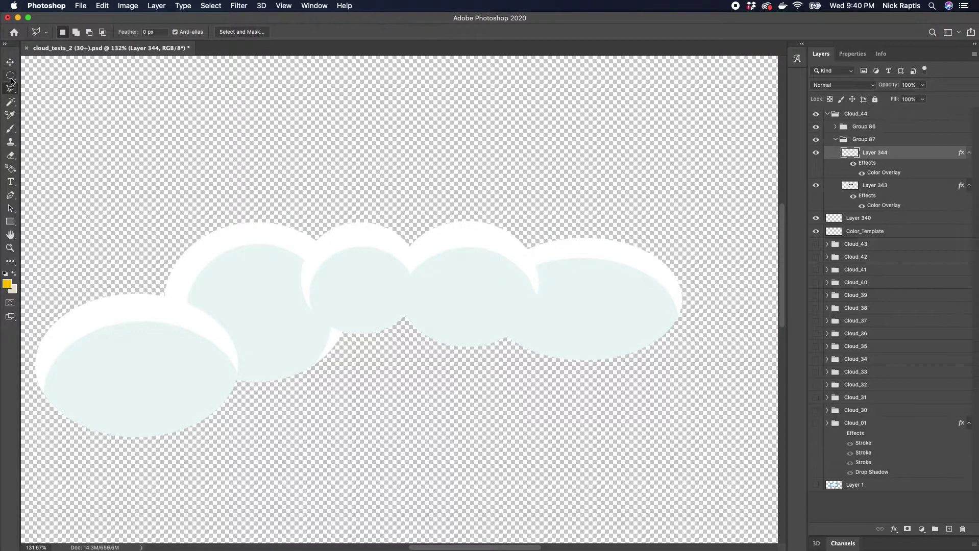
click(353, 317)
click(320, 317)
click(302, 367)
click(309, 397)
click(364, 406)
click(393, 339)
double_click(378, 309)
right_click(403, 313)
key(Return)
Select four overlapping ellipses along the cloud's underside on Layer 343, fill them to extend the mint body, and deselect
click(15, 76)
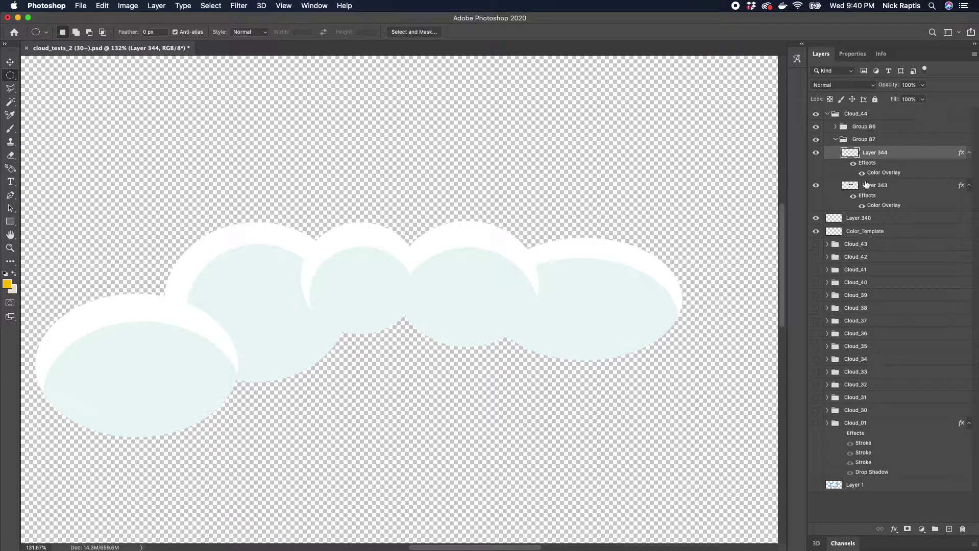
click(849, 186)
drag(203, 350, 301, 438)
drag(279, 305, 385, 393)
drag(372, 284, 503, 405)
drag(460, 294, 601, 408)
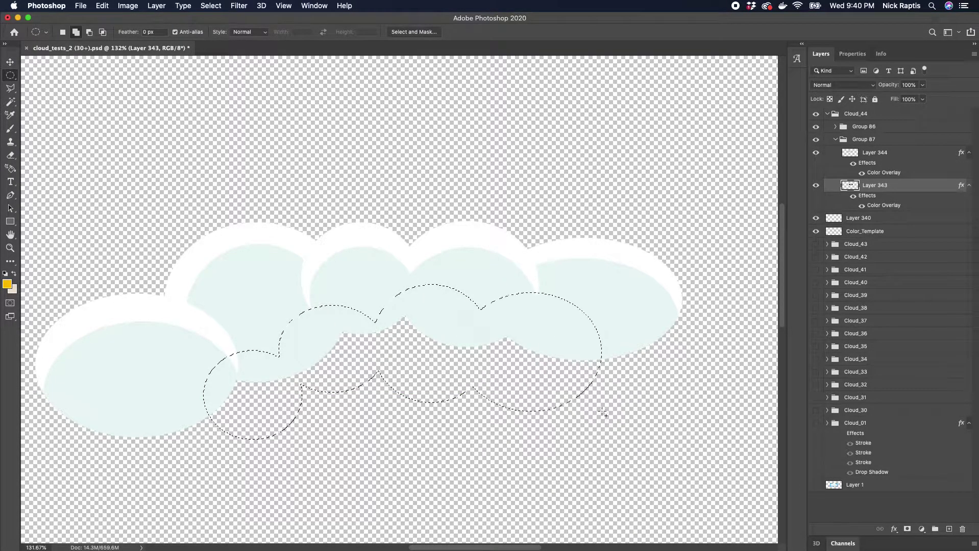
scroll(545, 409, down, 2)
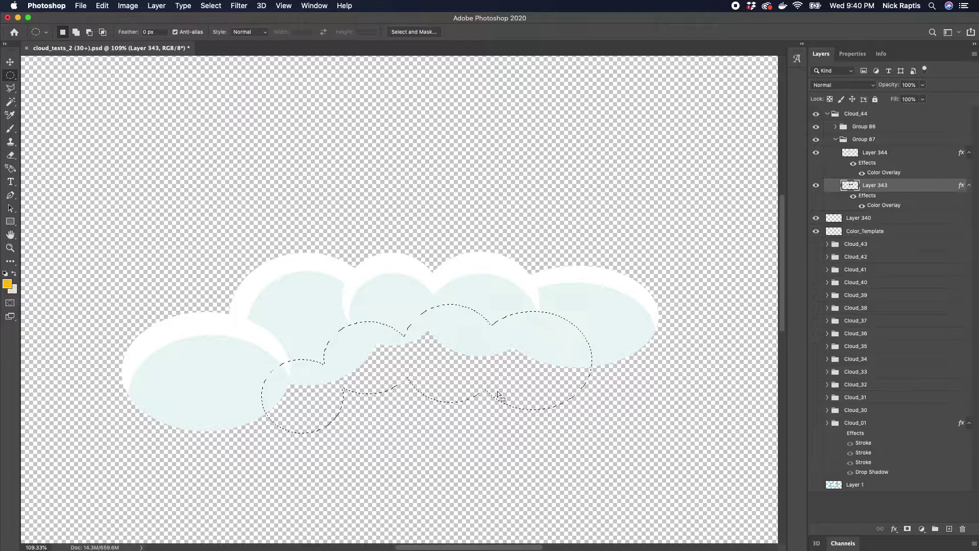
key(i)
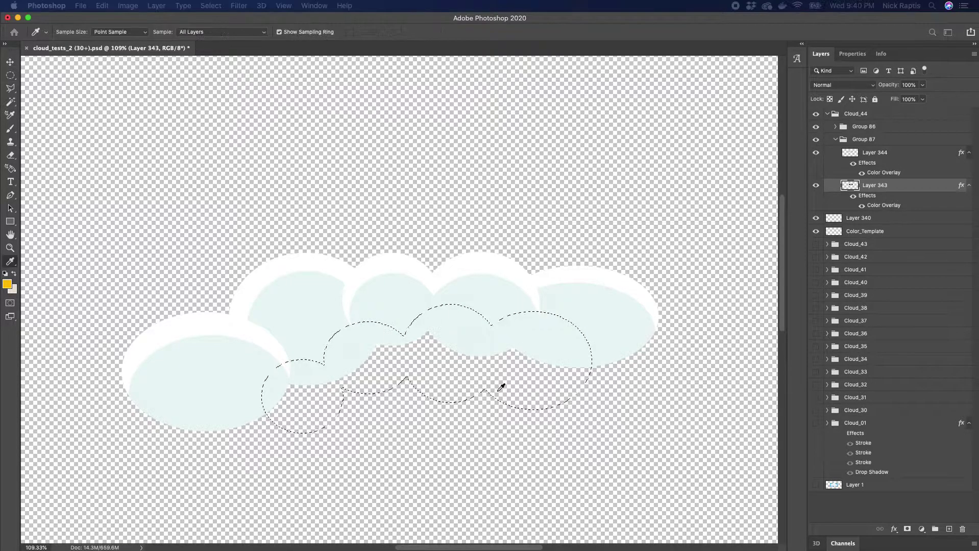
key(m)
key(alt+BackSpace)
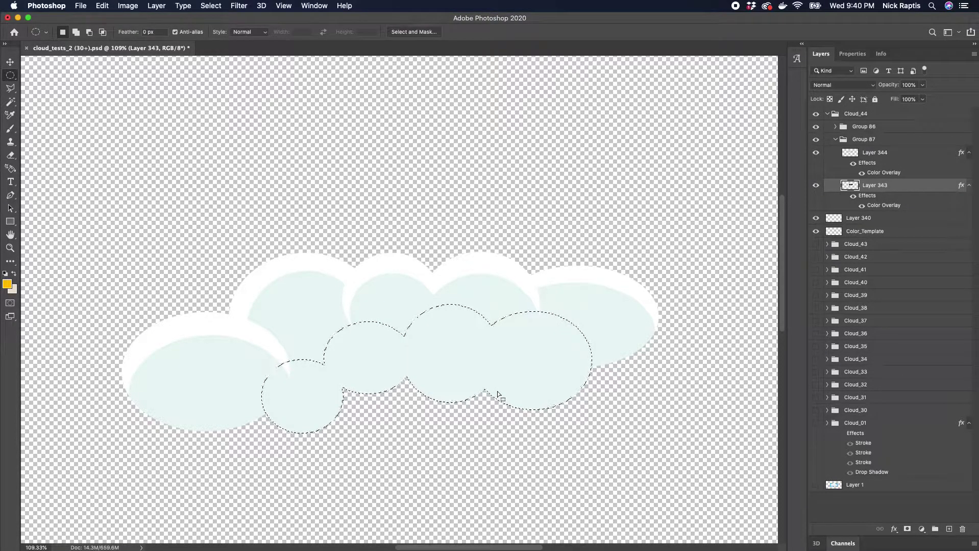
right_click(441, 333)
click(454, 337)
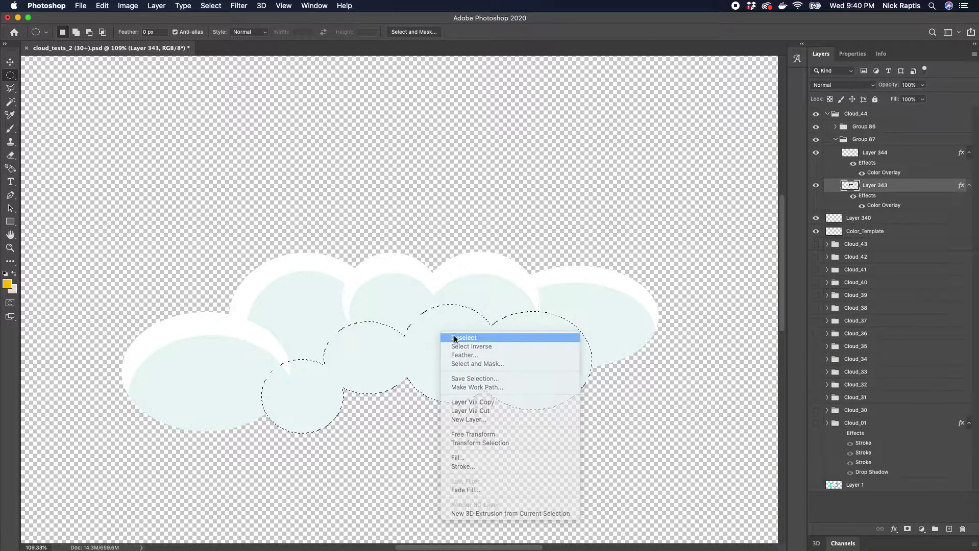
Collapse Group 87 and create a new layer above Group 86 in Cloud_44
drag(780, 297, 781, 318)
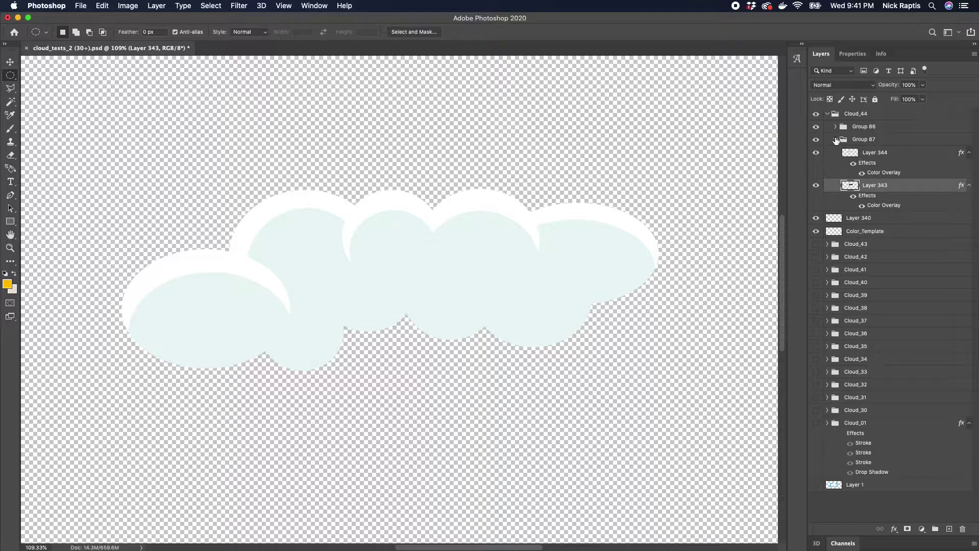
click(835, 140)
click(849, 128)
key(super+shift+alt+n)
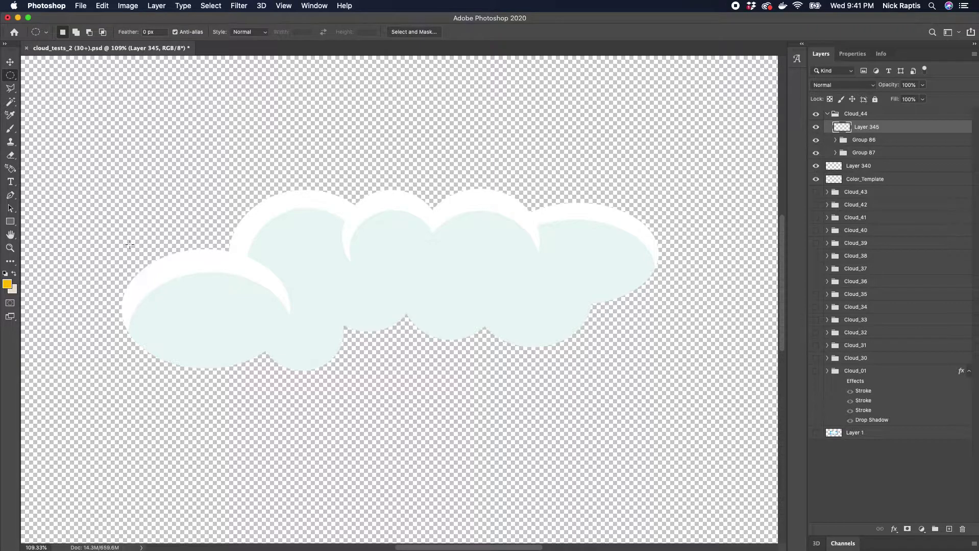
Select an ellipse over the leftmost puff, subtract curved areas from its top, and add a smaller ellipse beside its lower right
drag(131, 239, 297, 391)
alt+drag(122, 214, 312, 268)
key(shift)
shift+drag(255, 301, 354, 387)
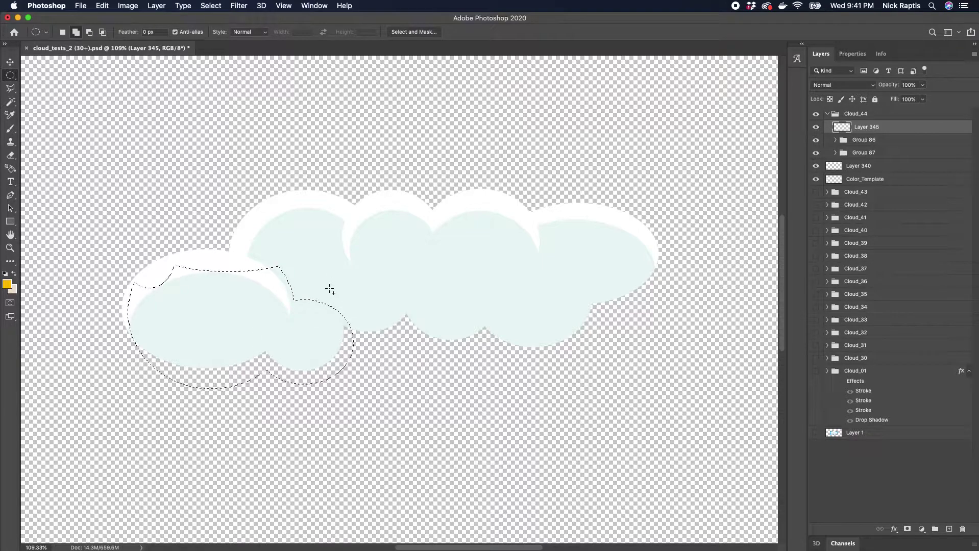
Extend the selection with four overlapping ellipses across the cloud's lower middle and its rightmost puff
drag(322, 273, 418, 353)
drag(384, 254, 515, 367)
drag(469, 272, 600, 361)
drag(549, 191, 655, 314)
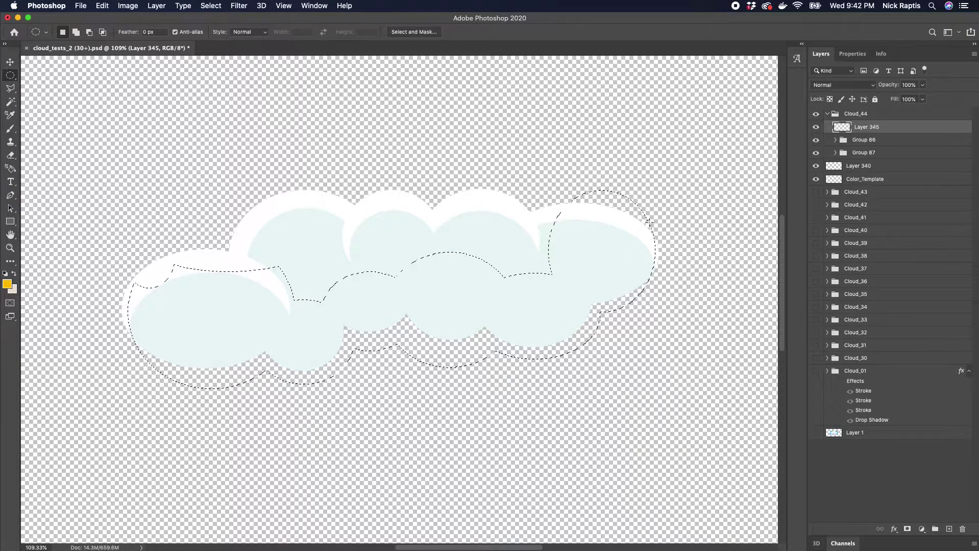
Subtract four elliptical areas from the upper edge of the selection over the rightmost puff to form scallops
drag(662, 196, 635, 249)
drag(638, 161, 579, 229)
drag(590, 193, 618, 246)
drag(625, 196, 658, 217)
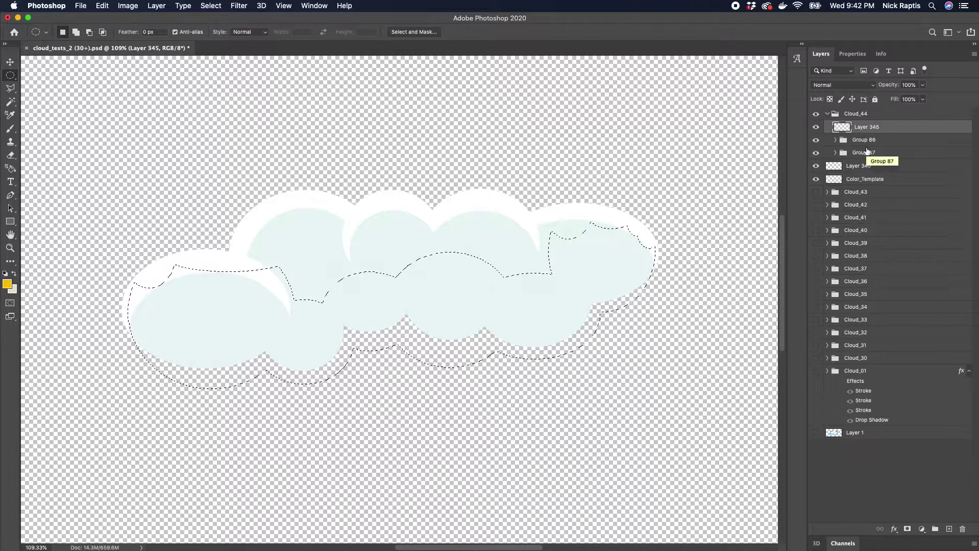
Fill the scalloped selection with black on Layer 345 and deselect
key(i)
key(Return)
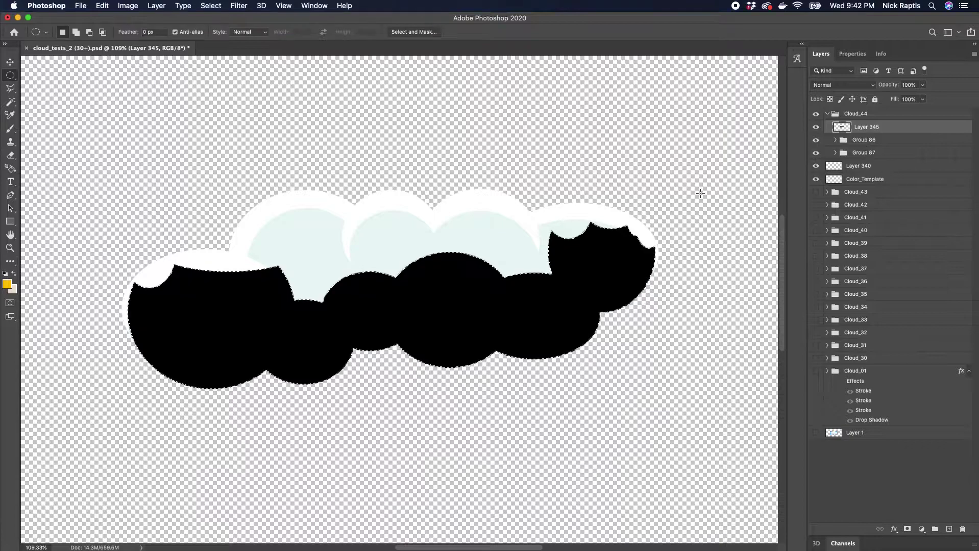
scroll(362, 398, down, 10)
scroll(400, 300, up, 3)
right_click(386, 287)
click(406, 288)
Add a Color Overlay to Layer 345 using the blue sampled from the colour template's lowest swatch
right_click(861, 127)
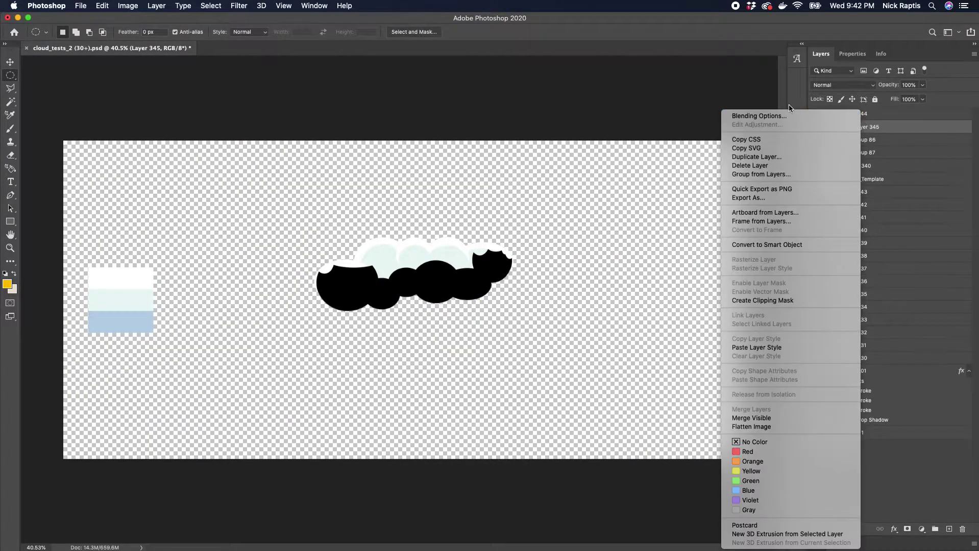
key(Escape)
key(h)
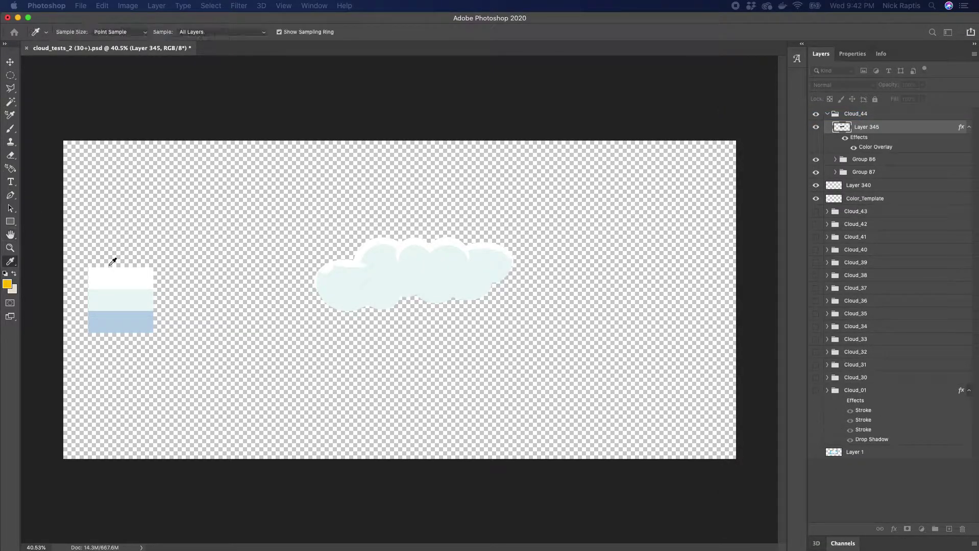
click(119, 319)
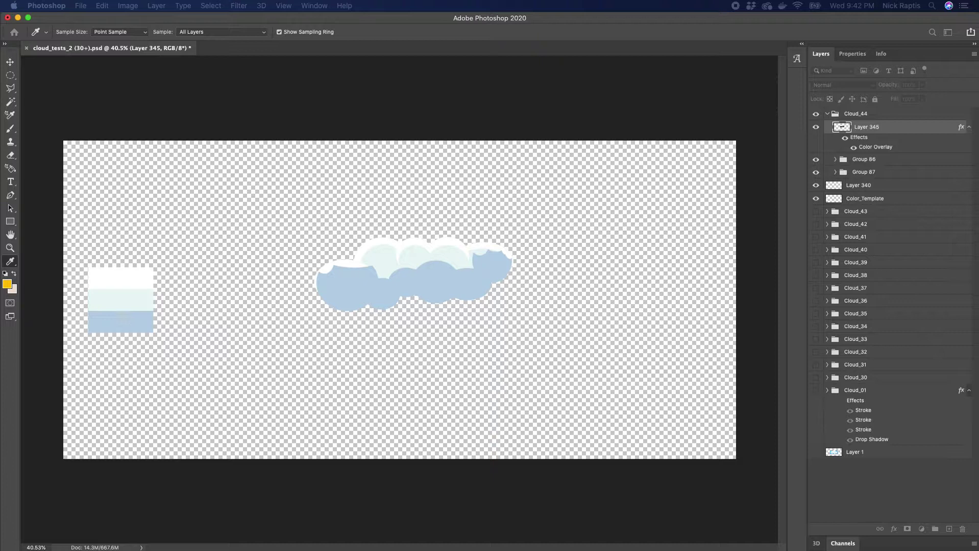
key(h)
scroll(467, 279, up, 5)
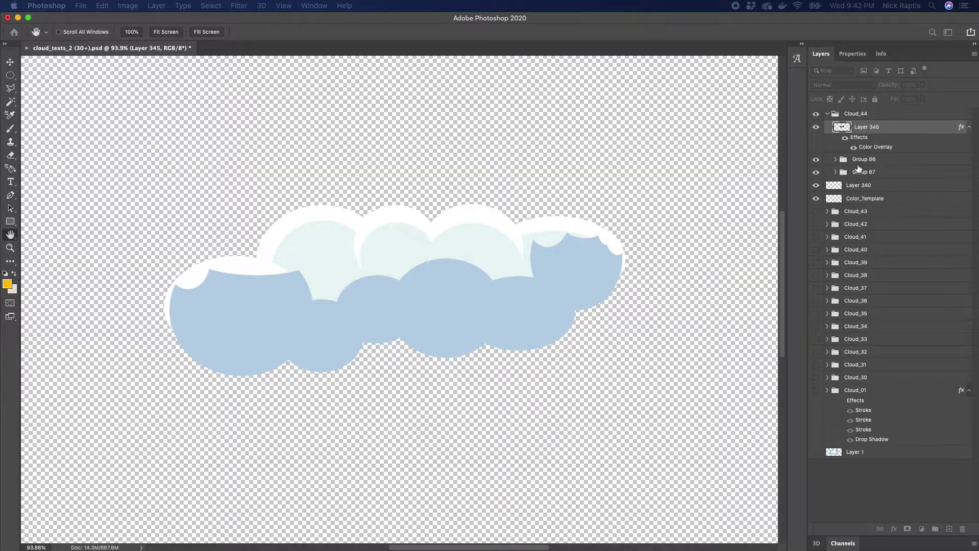
key(m)
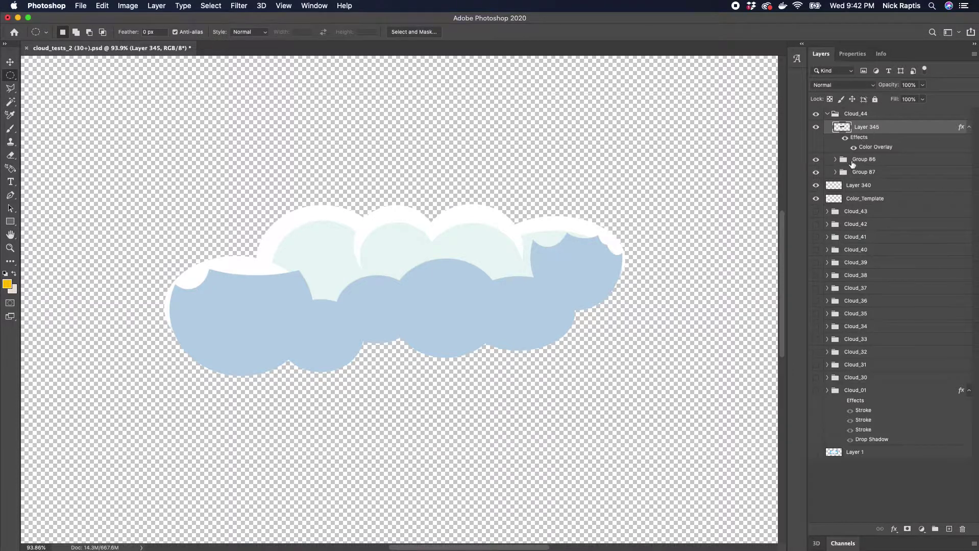
Move Group 86 and Group 87 together above Layer 345 within Cloud_44
click(852, 164)
shift+click(864, 173)
drag(861, 162, 865, 127)
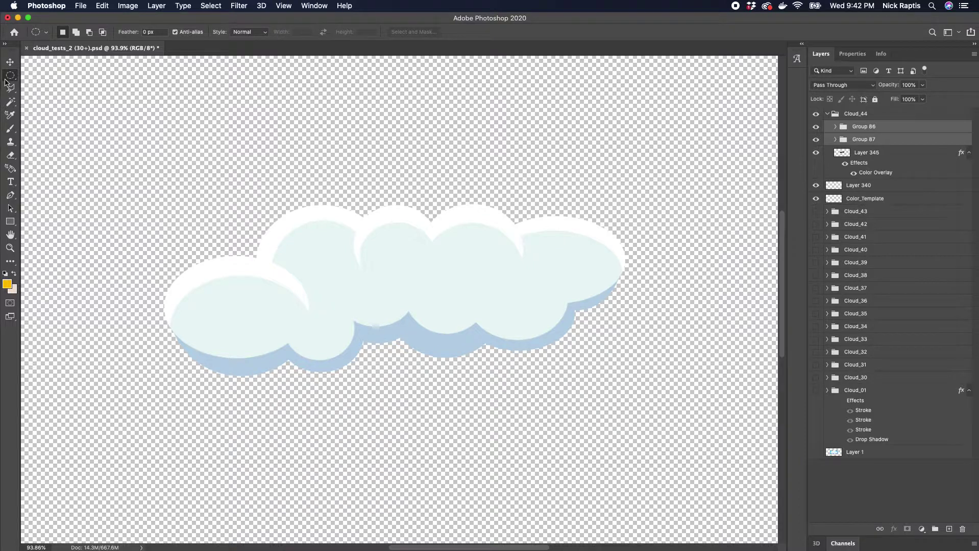
Add a new layer above Group 86, fill a wide ellipse with black over the cloud's lower middle, and deselect
click(863, 128)
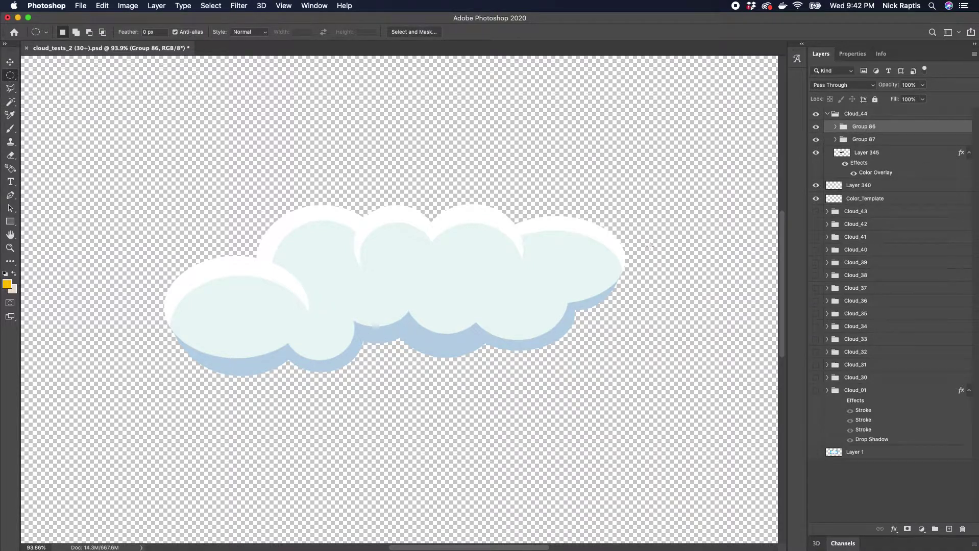
key(super+s)
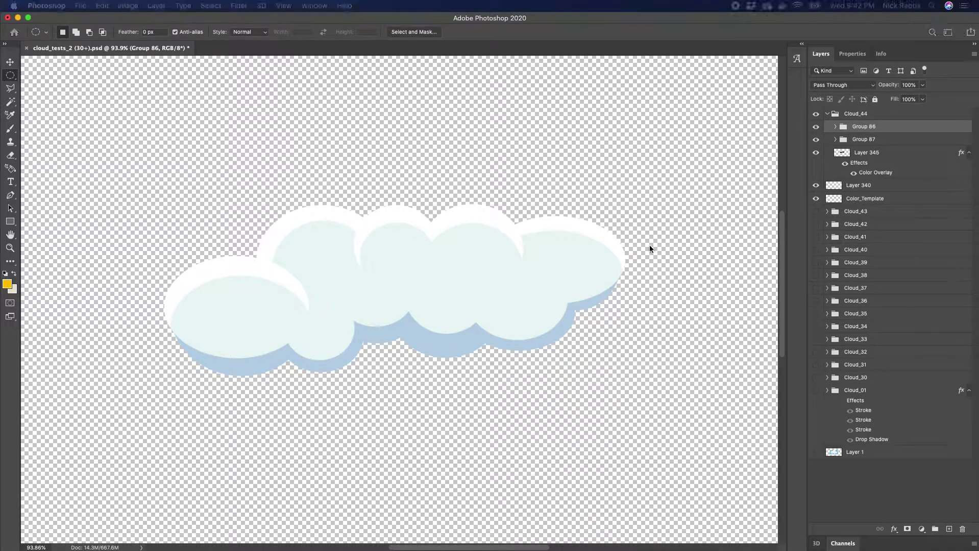
key(Return)
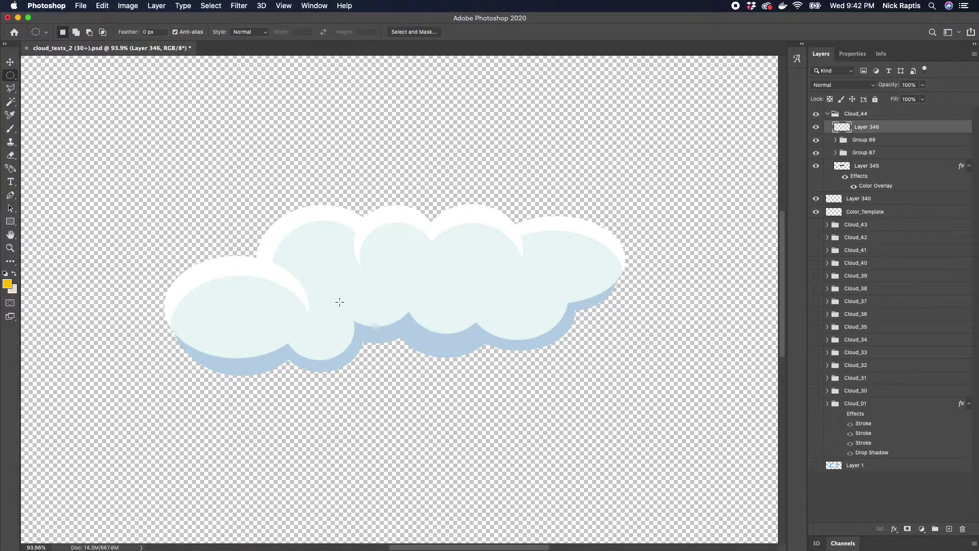
drag(341, 287, 425, 330)
key(alt+BackSpace)
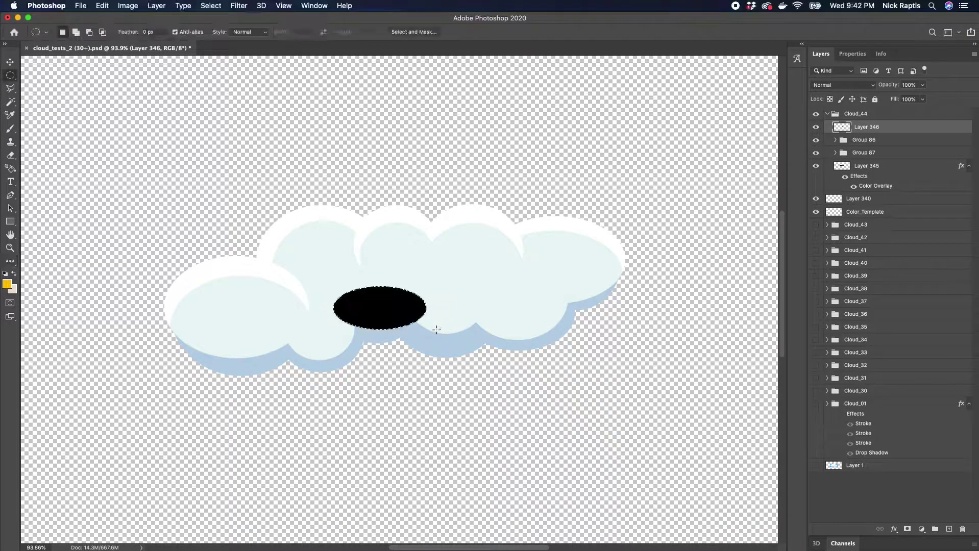
right_click(369, 317)
click(388, 319)
Cut a wider, higher elliptical area from the top of the black ellipse to leave a crescent, then deselect
drag(328, 270, 449, 312)
key(shift+Left)
key(shift+Left)
key(Down)
key(Down)
key(Down)
key(Down)
key(Down)
key(Right)
key(Right)
key(Left)
key(Left)
key(Up)
key(Up)
key(Up)
key(Delete)
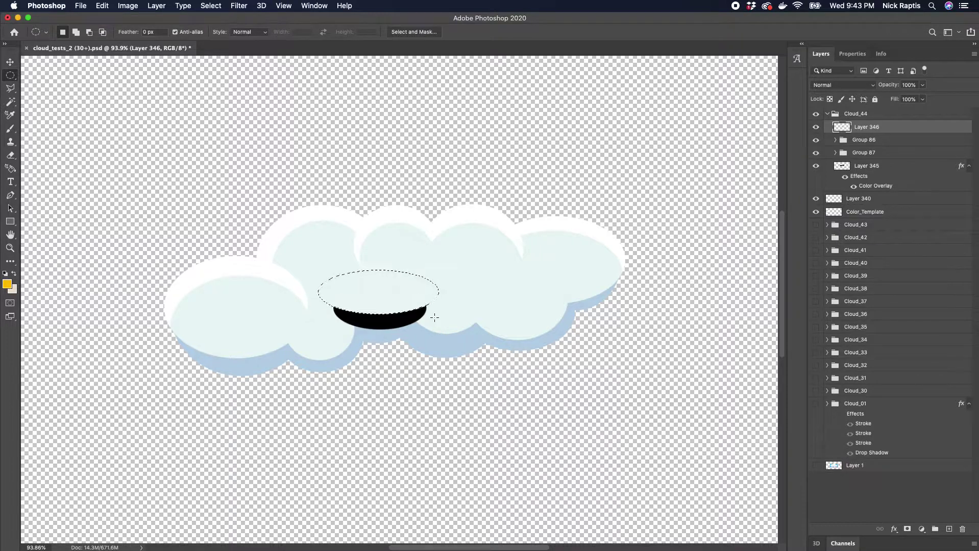
right_click(378, 285)
click(390, 287)
Add a Color Overlay to the crescent on Layer 346 in the same blue as the cloud's shading
scroll(392, 337, up, 2)
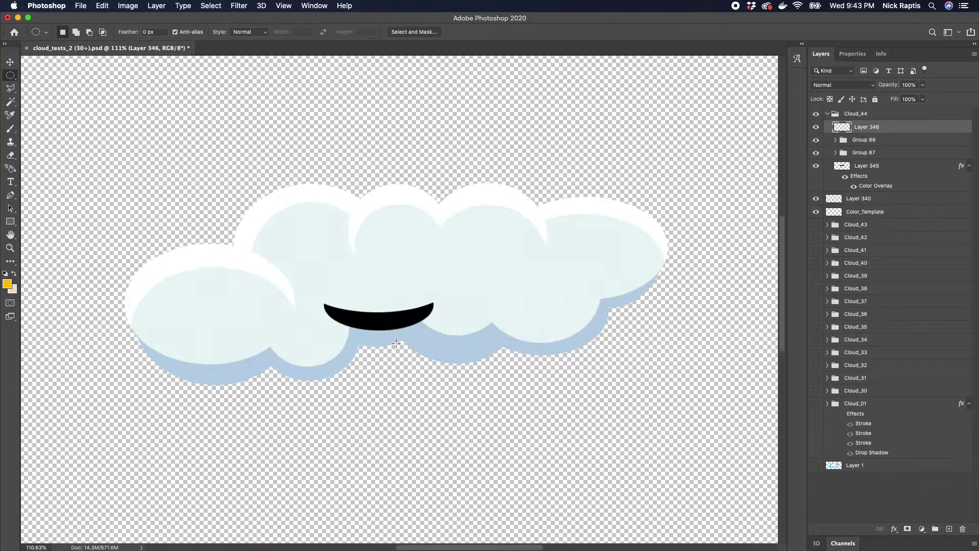
scroll(392, 338, up, 3)
scroll(405, 326, up, 4)
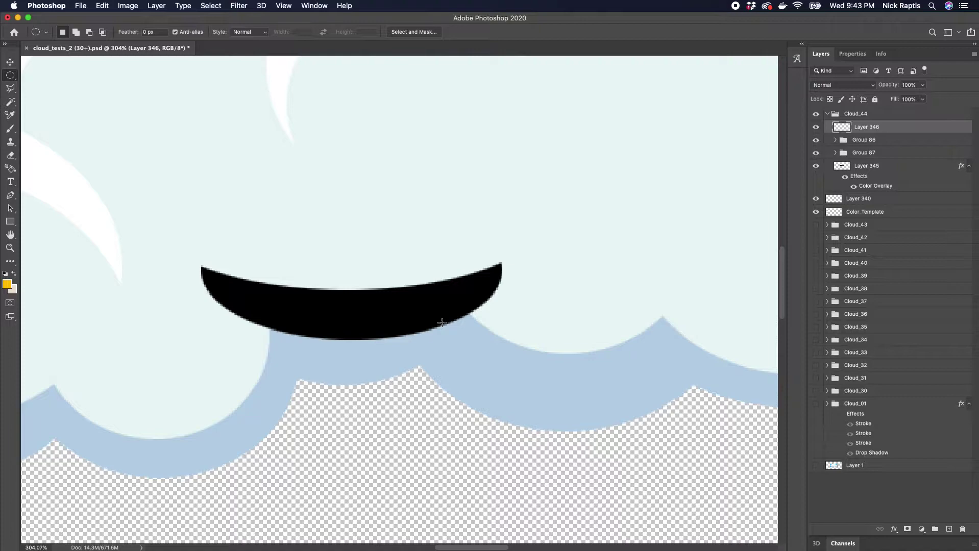
right_click(864, 128)
click(781, 113)
key(space)
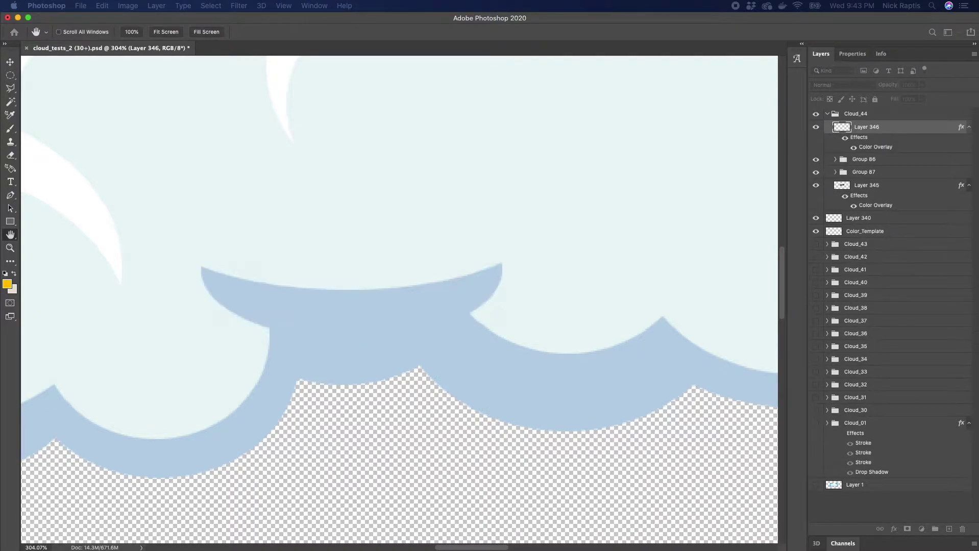
scroll(387, 314, down, 8)
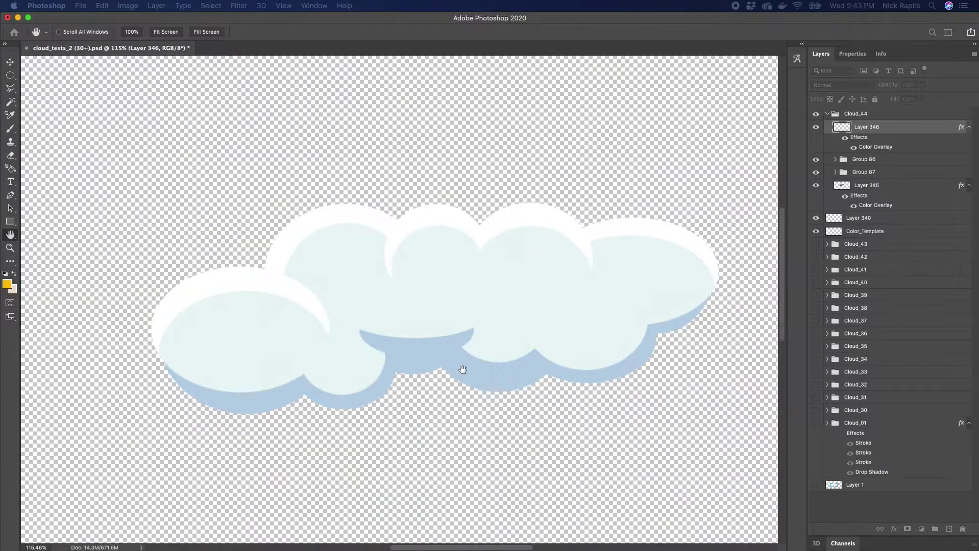
scroll(554, 401, down, 3)
scroll(613, 379, up, 3)
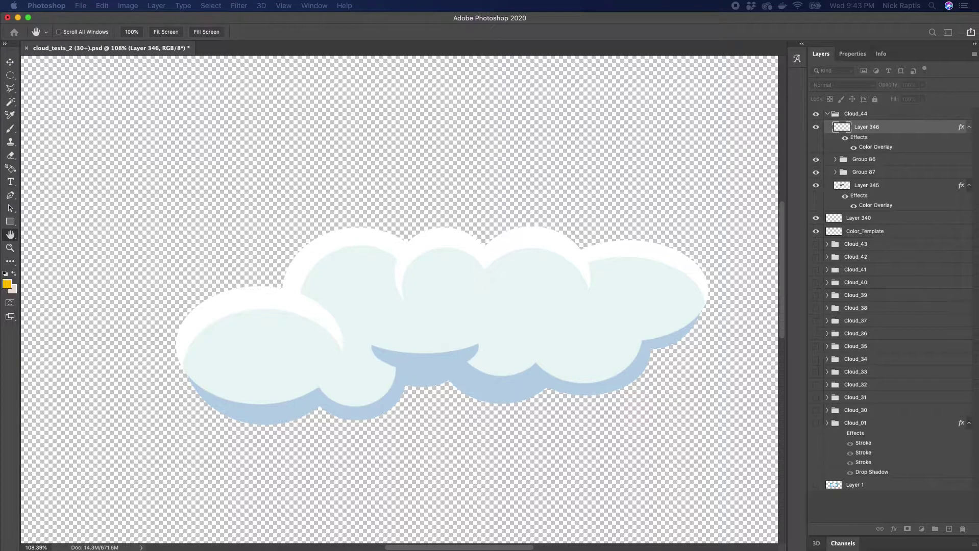
key(m)
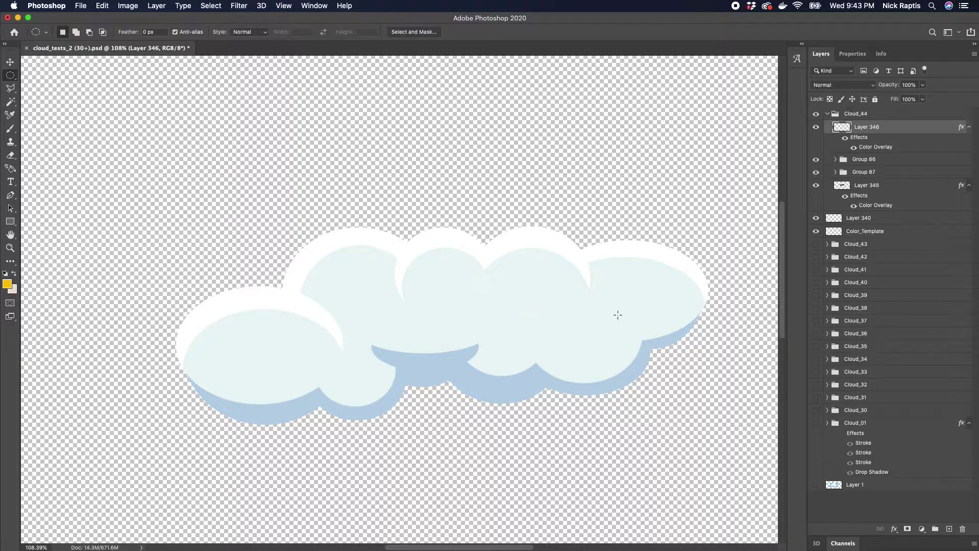
Collapse the Cloud_44 group and add a 2 px light-blue centred Stroke effect to it
click(828, 114)
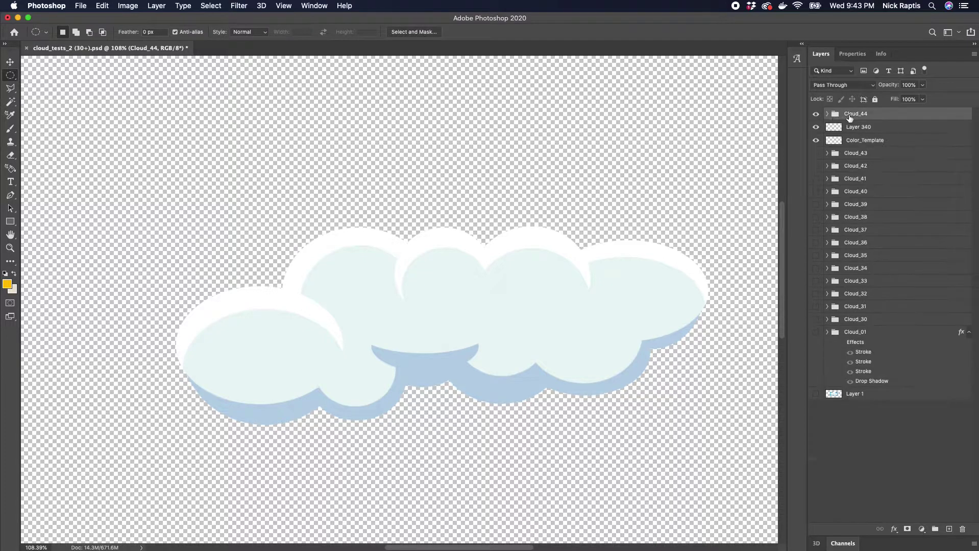
right_click(850, 115)
click(865, 115)
mouse_move(685, 419)
mouse_down()
mouse_move(217, 113)
mouse_move(603, 218)
mouse_move(570, 170)
mouse_move(581, 170)
mouse_up()
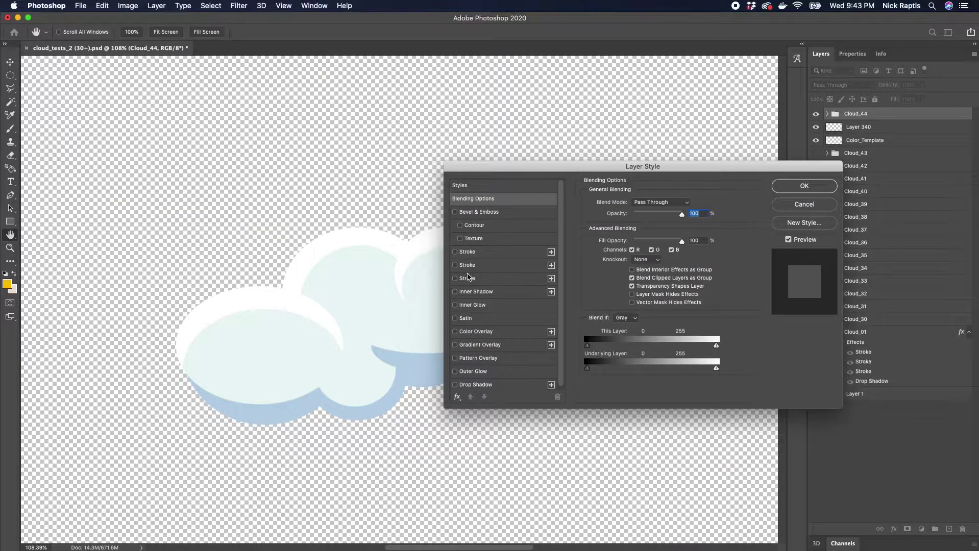
click(476, 252)
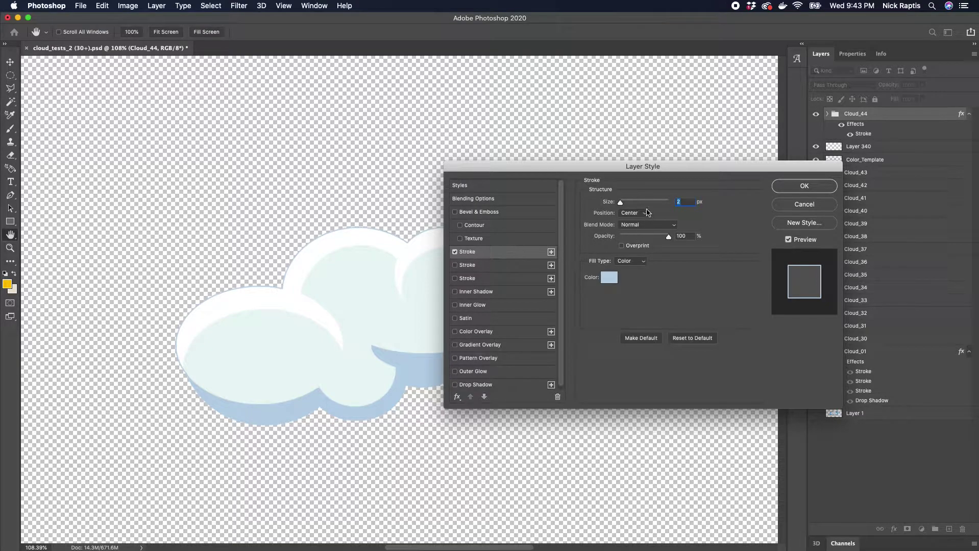
drag(597, 163, 592, 333)
scroll(248, 293, up, 3)
scroll(303, 296, up, 1)
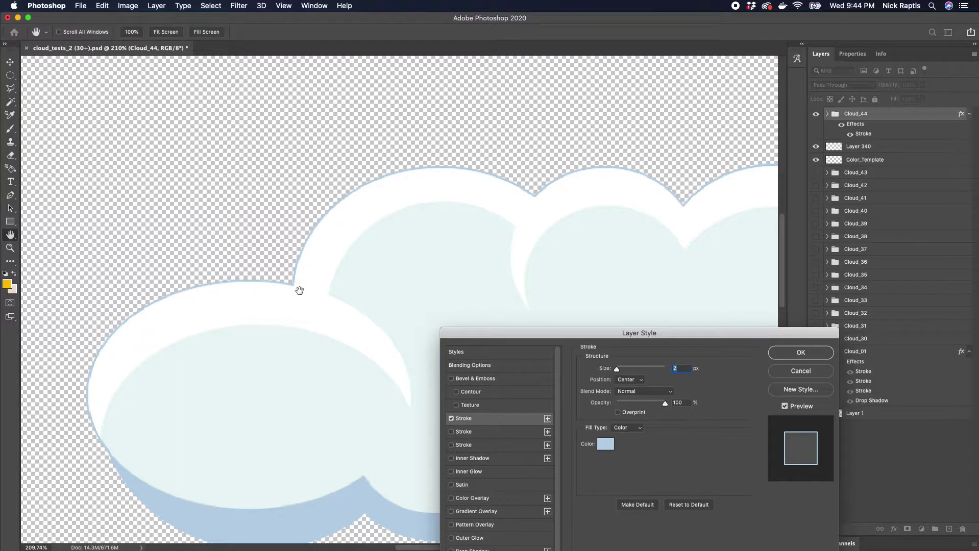
drag(500, 342, 491, 187)
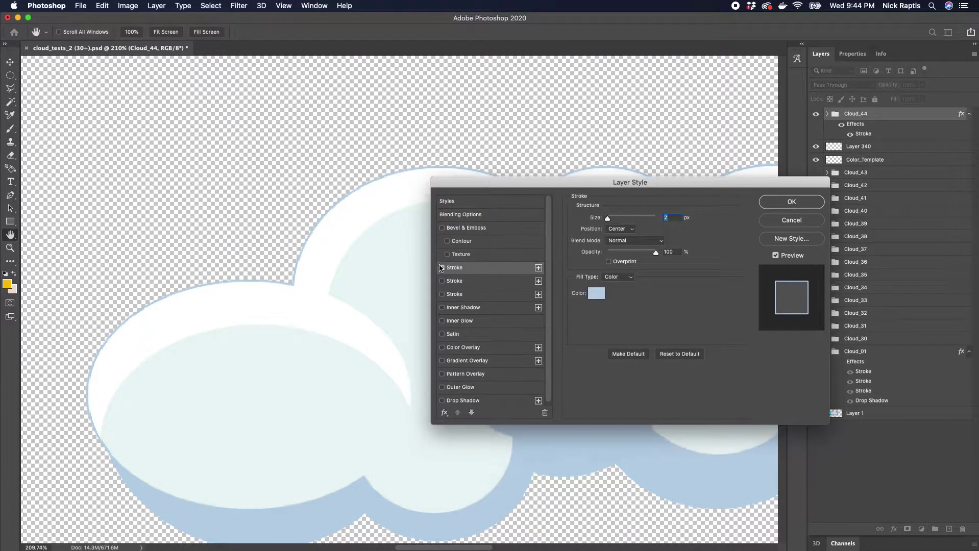
Add a second light-blue Stroke to Cloud_44, positioned outside with a size of 10 px, and apply the layer style
click(441, 283)
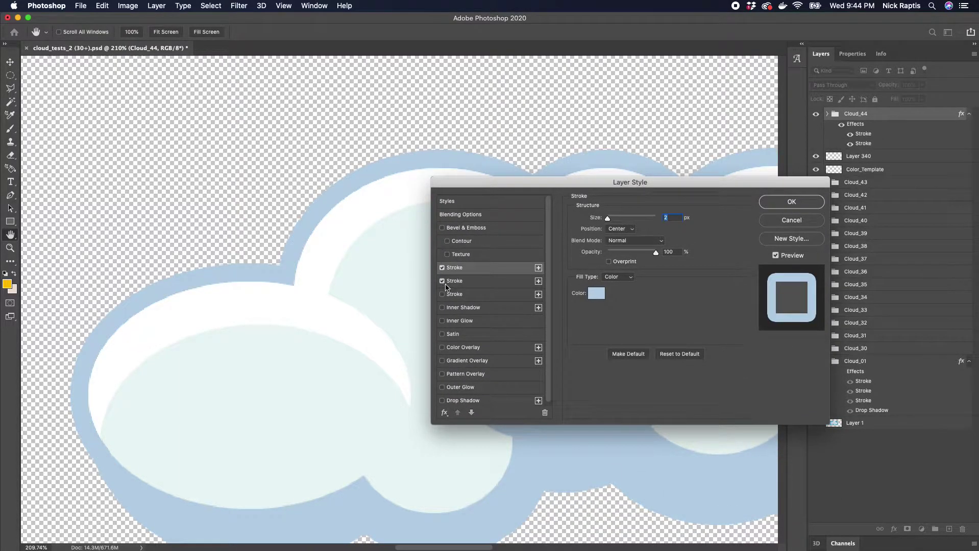
click(469, 285)
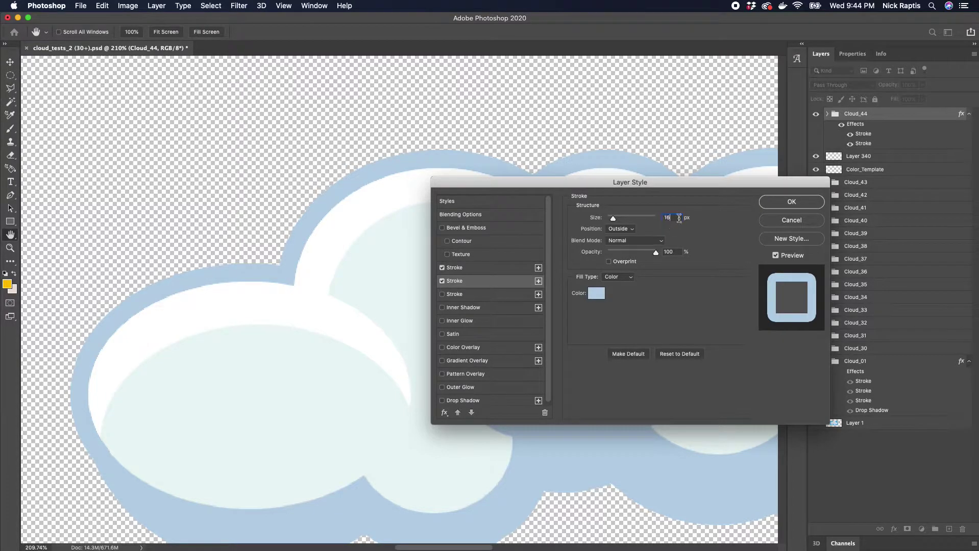
drag(612, 221, 613, 221)
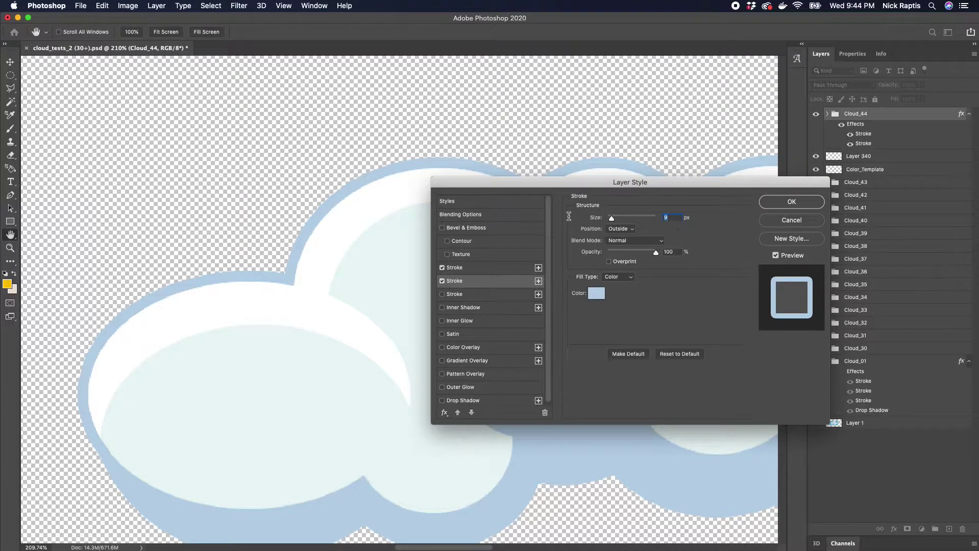
text(10)
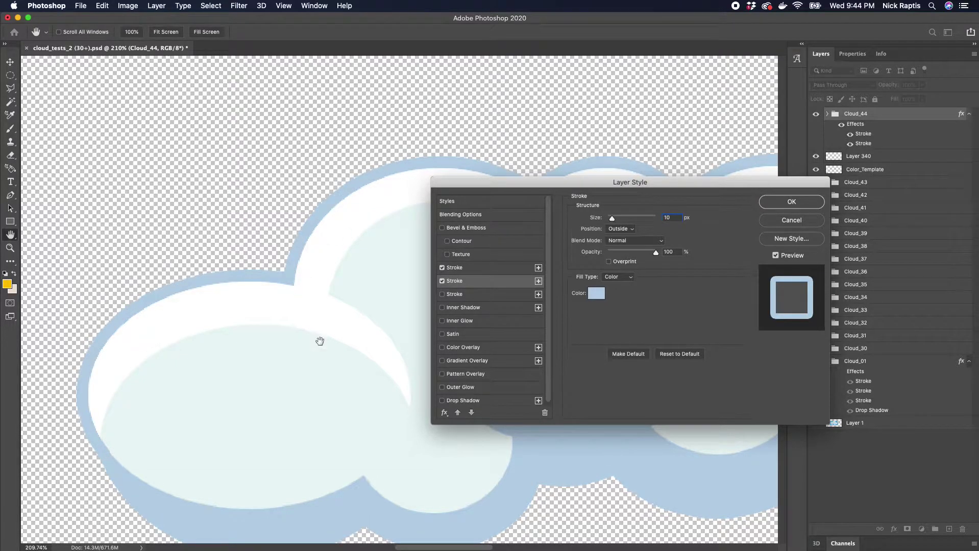
scroll(319, 342, down, 5)
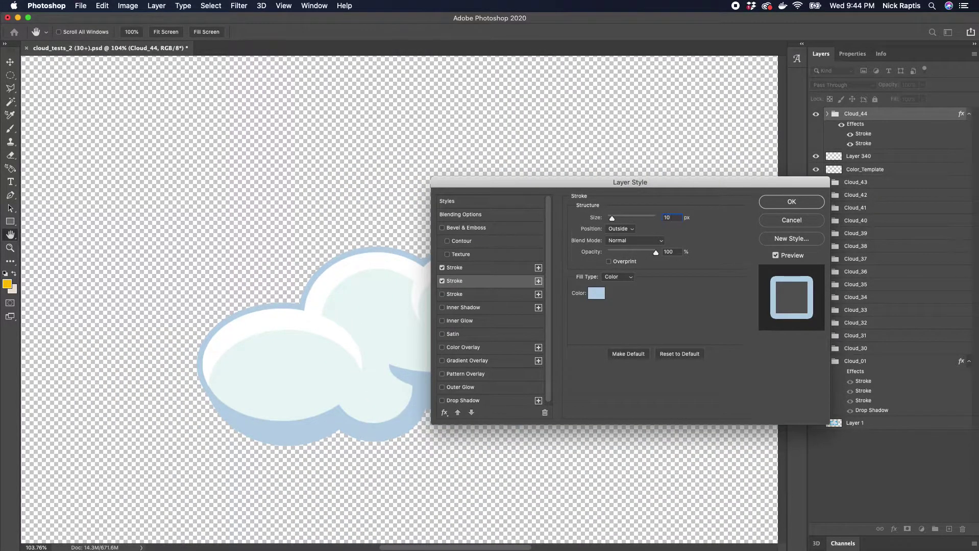
scroll(417, 547, left, 5)
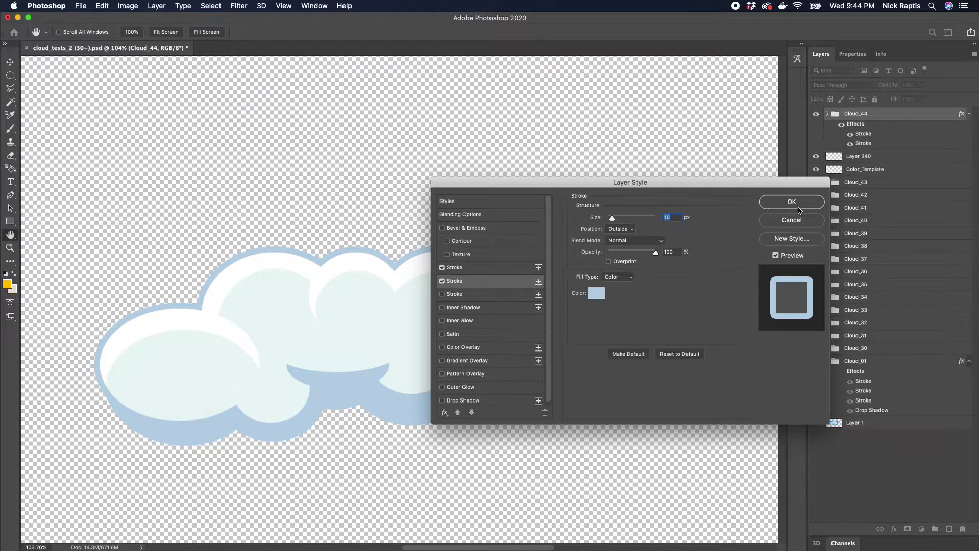
click(797, 205)
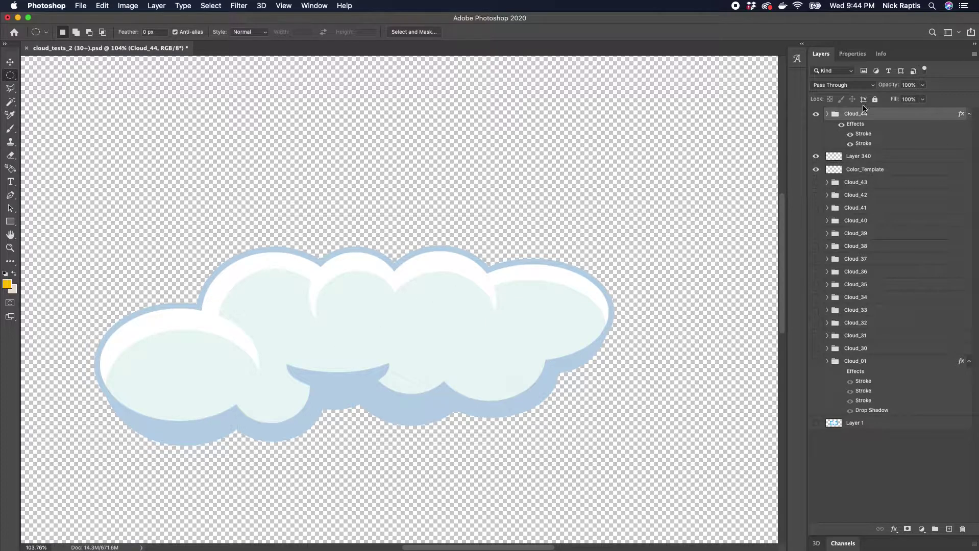
Place Cloud_44 in a new group and give that group a Drop Shadow with 12 px distance, 10% spread and 24 px size
click(937, 531)
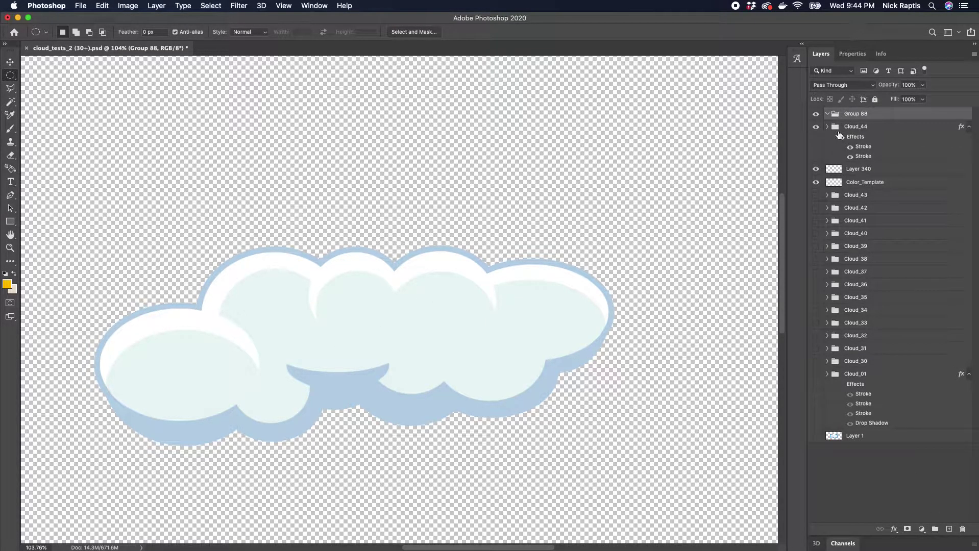
drag(836, 132, 850, 116)
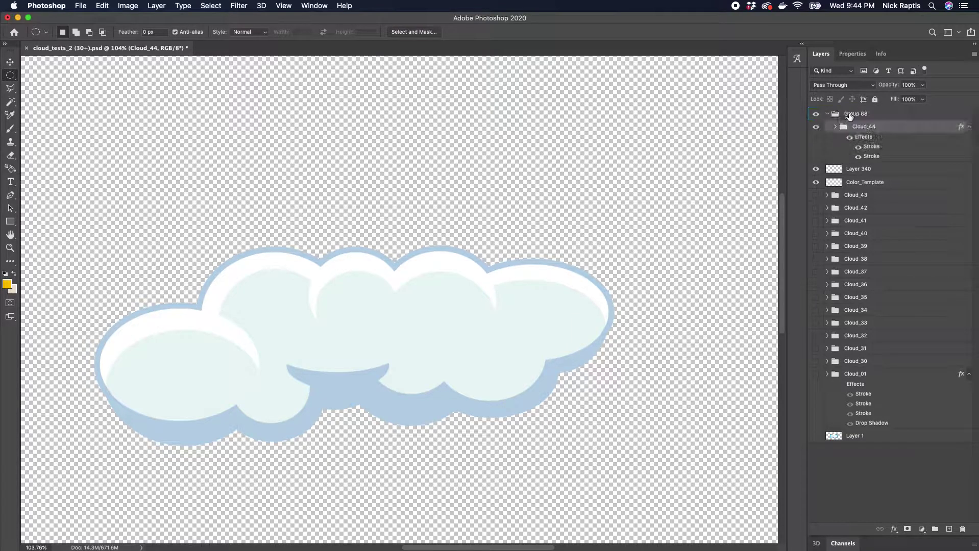
right_click(849, 115)
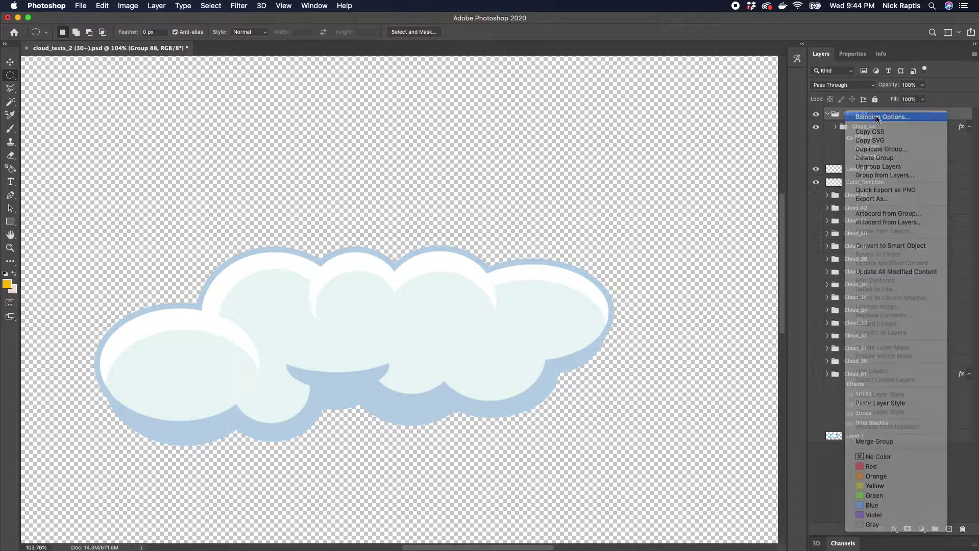
click(861, 114)
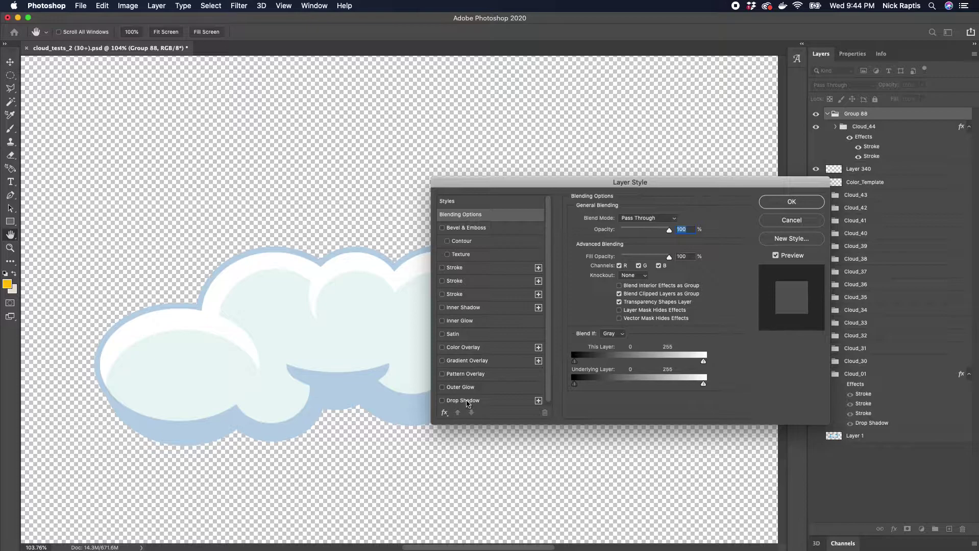
click(466, 400)
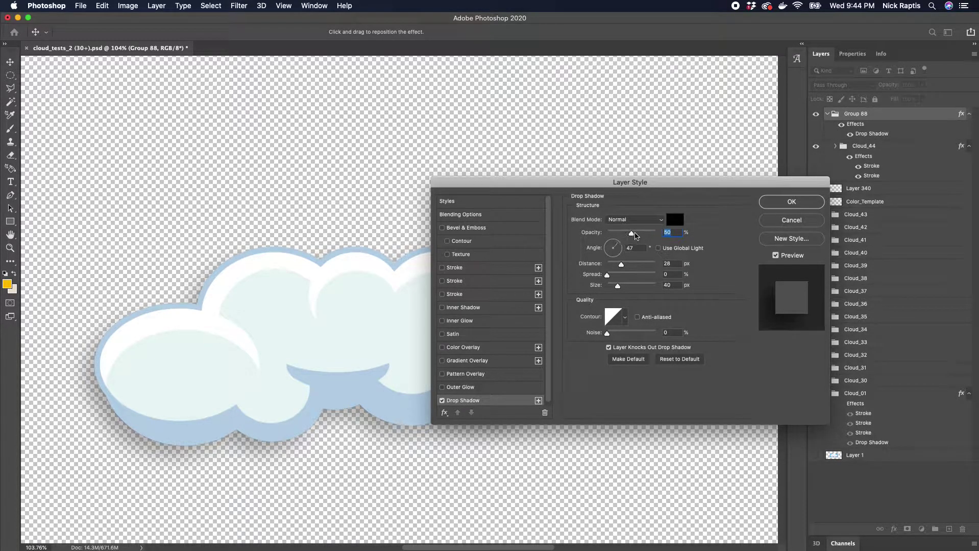
drag(619, 286, 613, 266)
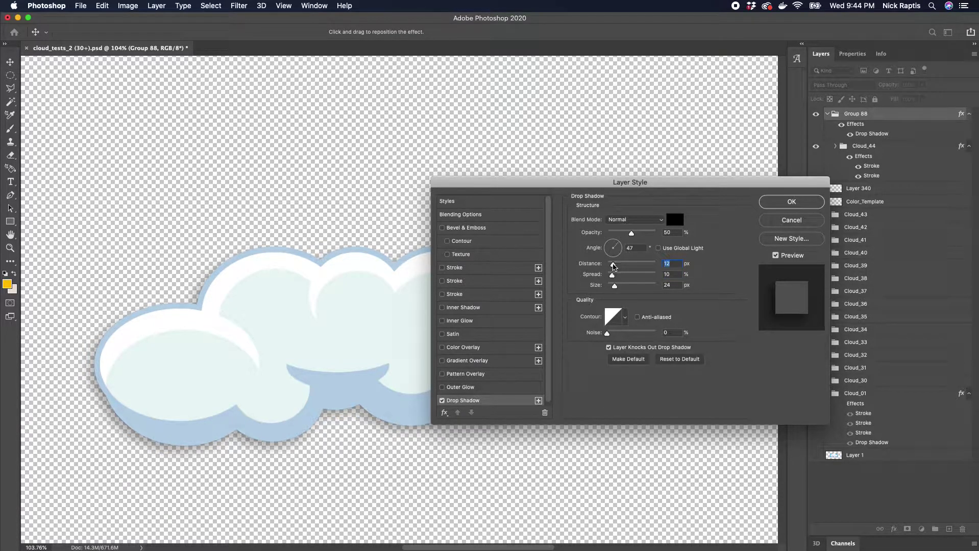
drag(631, 233, 629, 235)
click(786, 207)
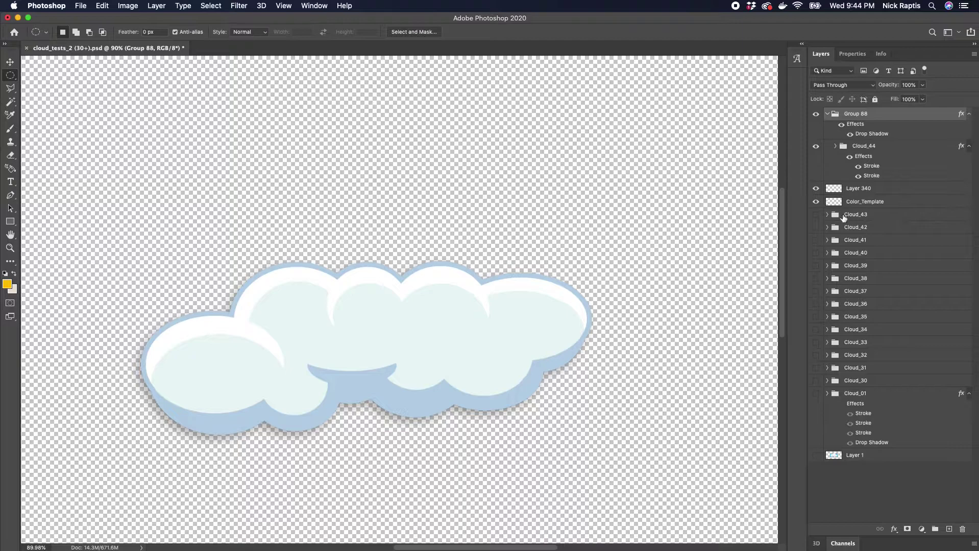
Fill a large rectangle behind the whole cloud with black on a new layer directly above Cloud_43, then deselect
click(843, 217)
key(super+shift+alt+n)
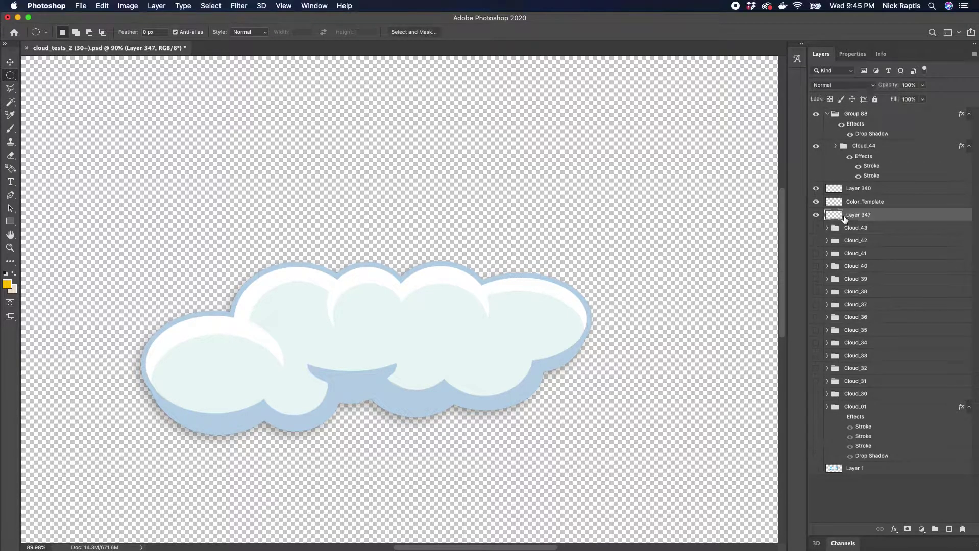
right_click(10, 78)
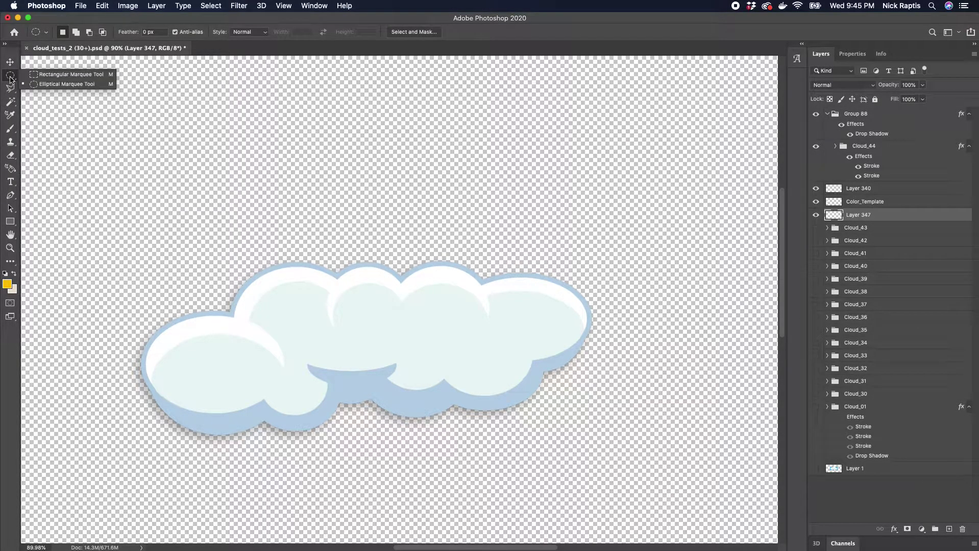
click(46, 72)
drag(36, 91, 715, 525)
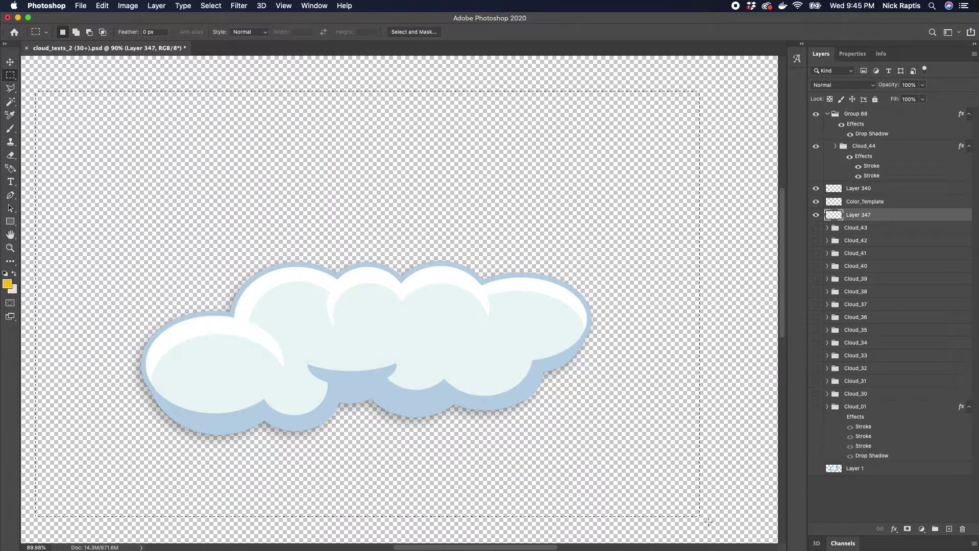
key(shift+F5)
key(Return)
right_click(492, 182)
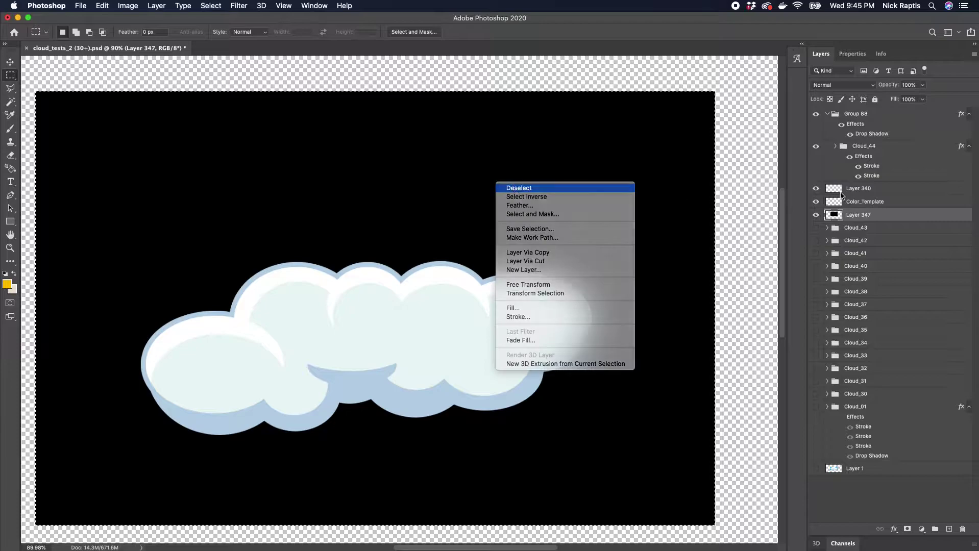
click(514, 187)
Apply a Color Overlay in a pale cyan sky colour to the black background rectangle on Layer 347
right_click(845, 215)
click(743, 115)
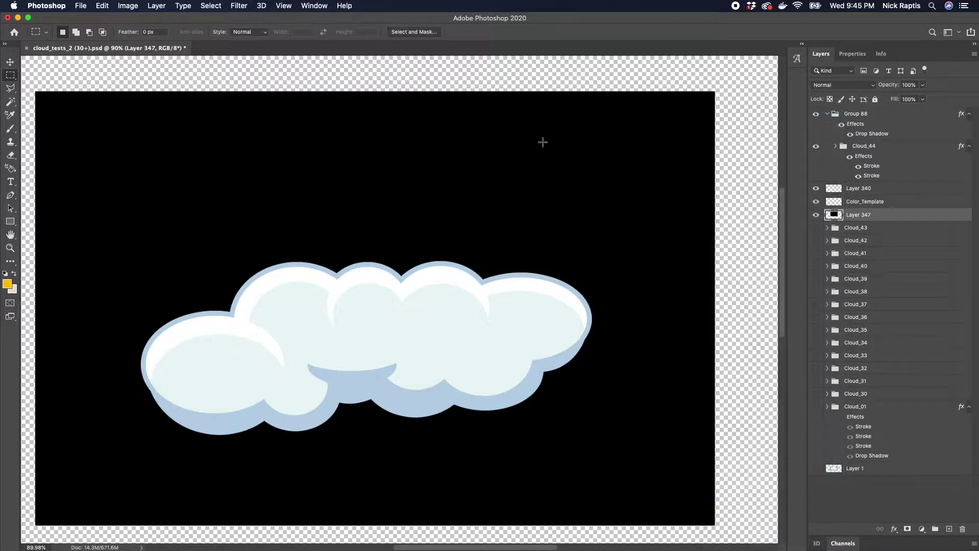
click(464, 349)
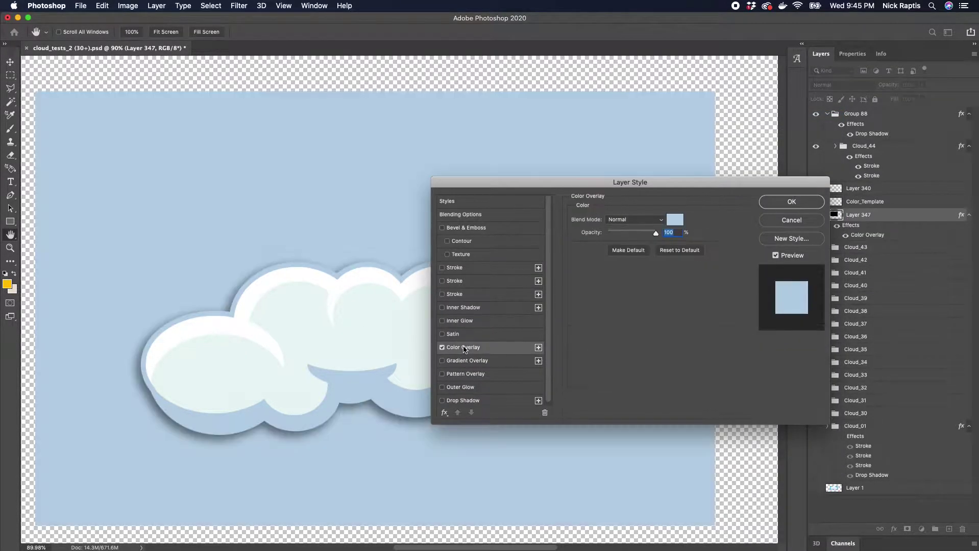
click(675, 224)
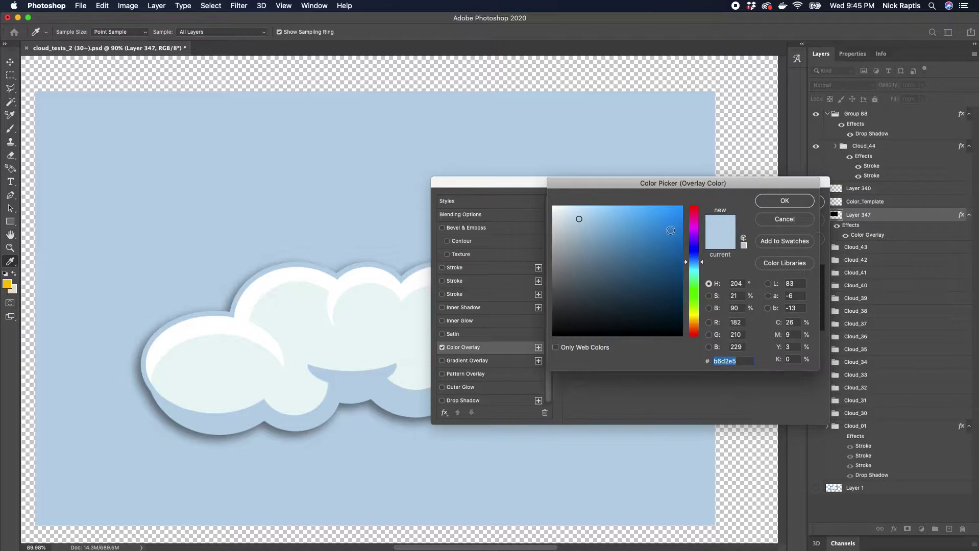
click(698, 273)
mouse_move(599, 212)
mouse_down()
mouse_move(586, 207)
mouse_move(576, 227)
mouse_move(583, 209)
mouse_up()
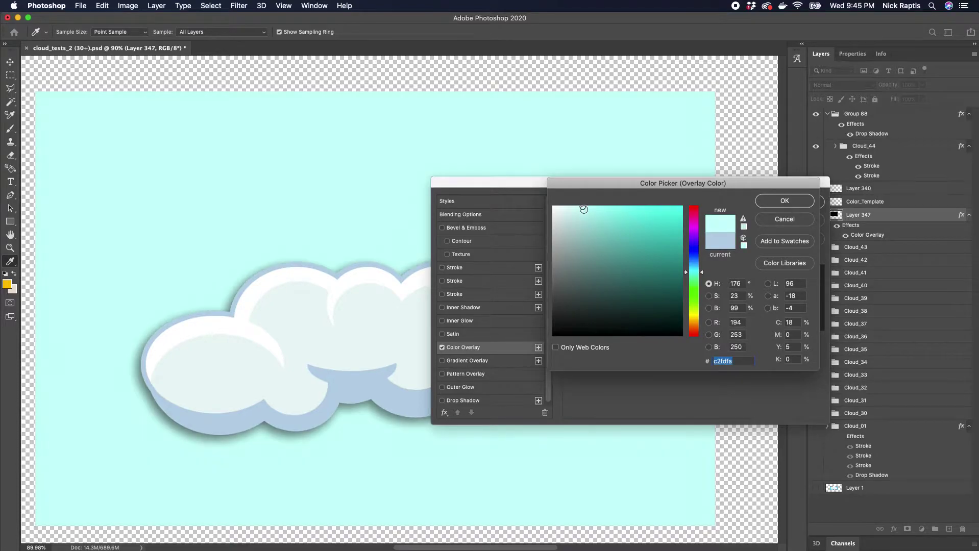
drag(698, 272, 698, 268)
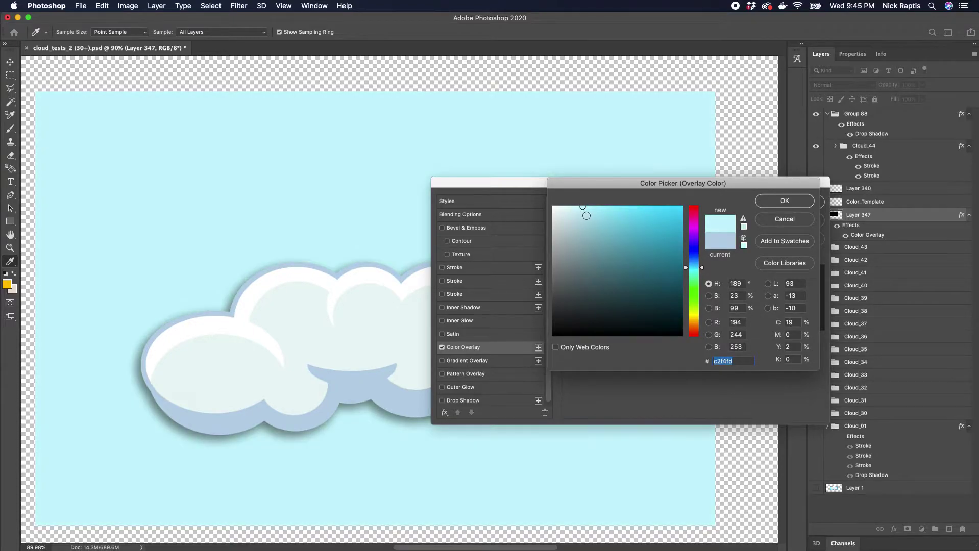
click(578, 206)
click(784, 204)
click(791, 202)
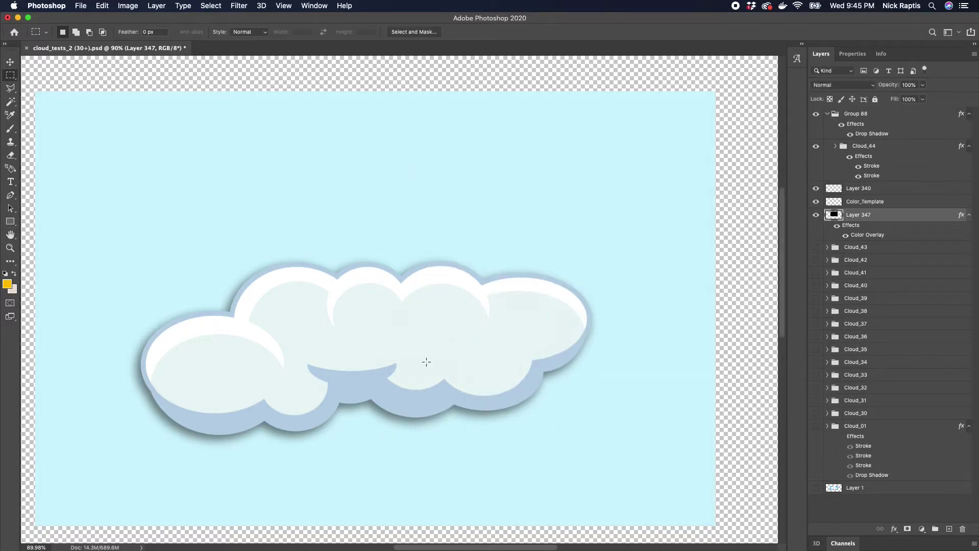